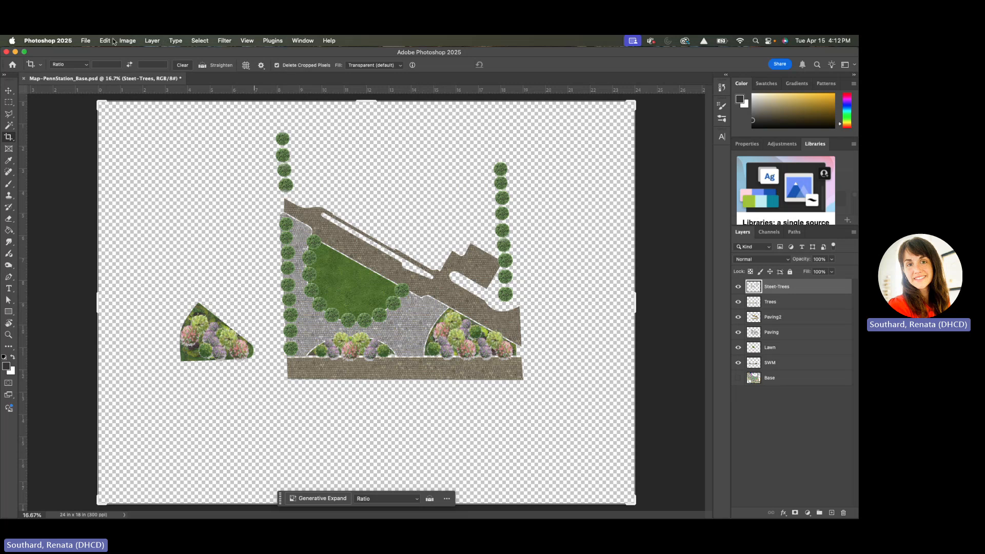
# Step: Check what the SWM layer contains by toggling its visibility, and hide the Steet-Trees and Trees layers
pyautogui.click(738, 363)
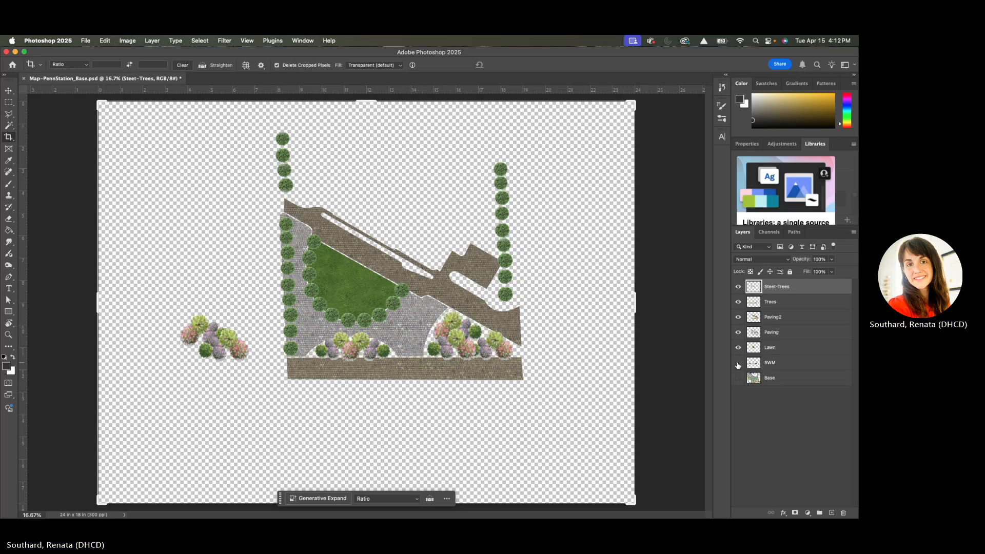
pyautogui.click(738, 363)
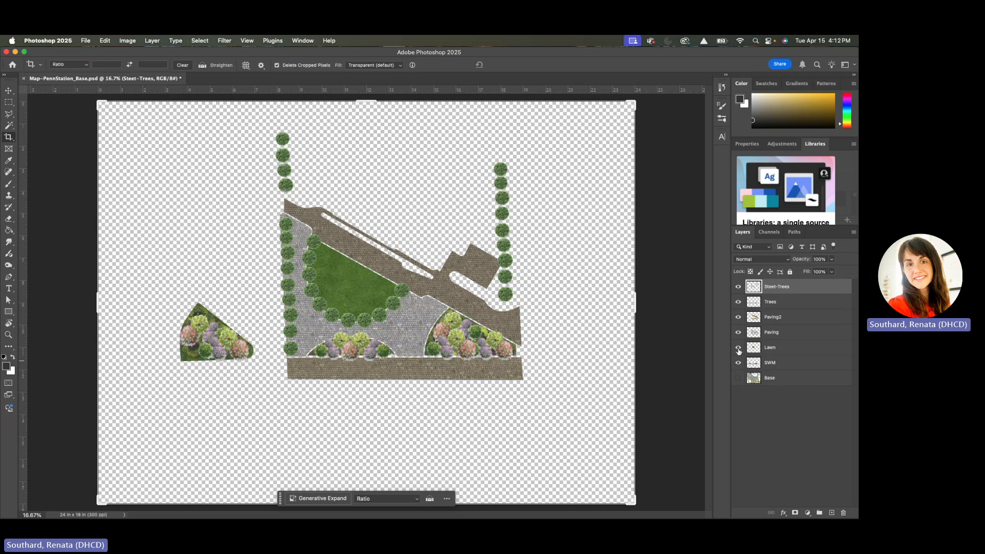
pyautogui.click(738, 287)
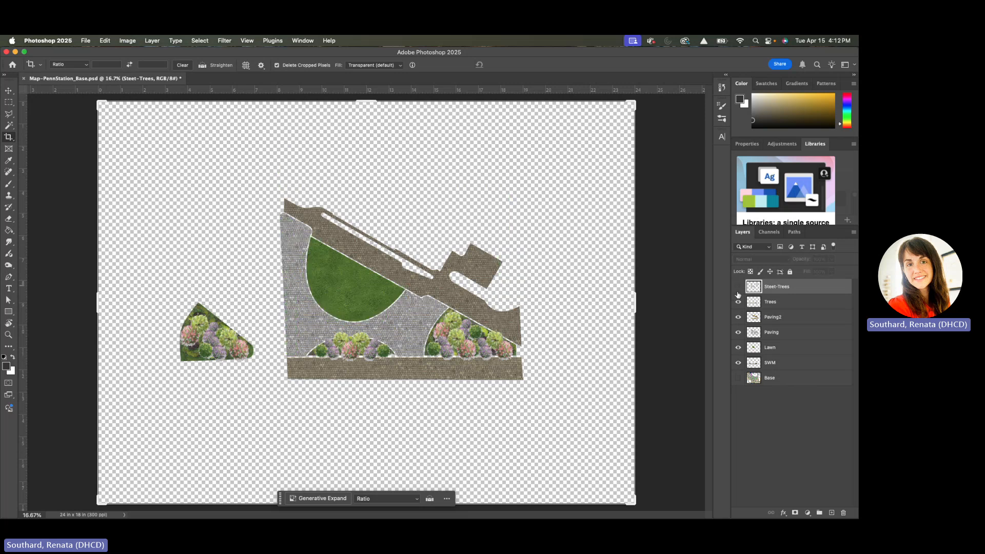
pyautogui.click(739, 304)
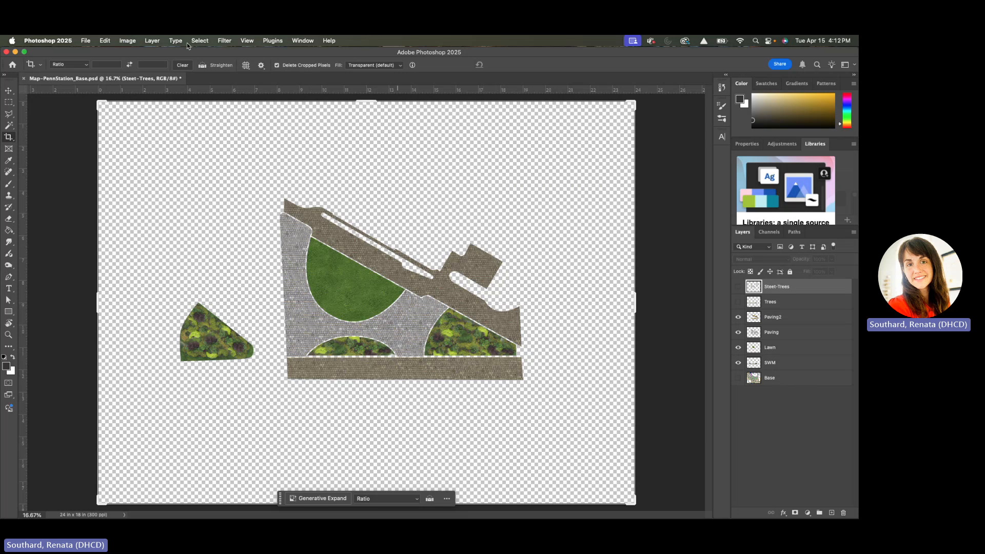
# Step: Quick export the visible paving, lawn and SWM layers as a PNG named Layer1 on the Desktop
pyautogui.click(88, 42)
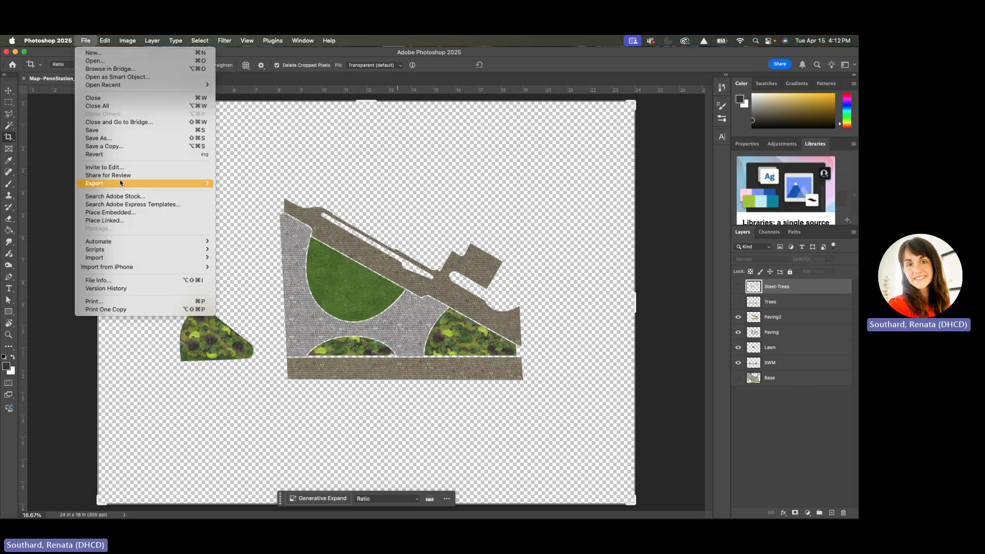
pyautogui.moveTo(138, 186)
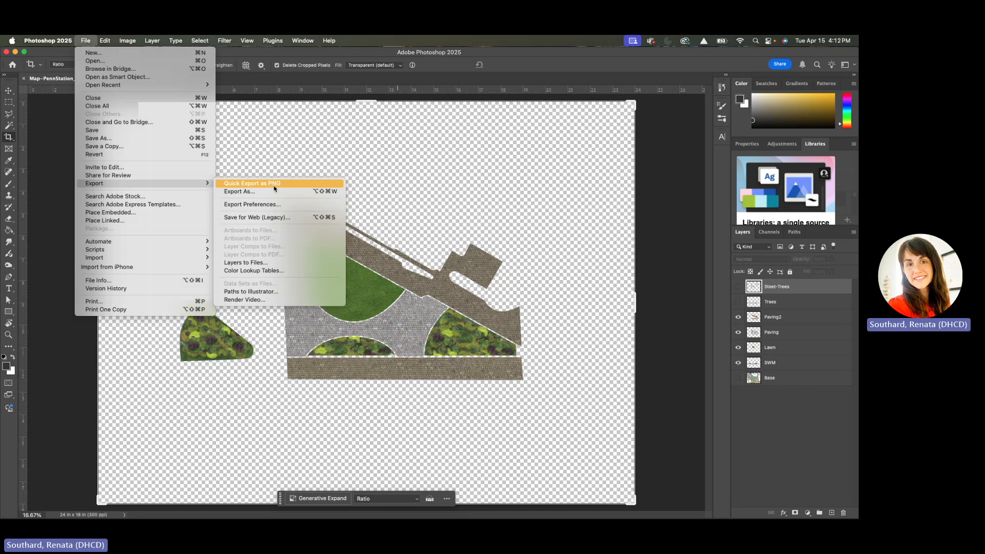
pyautogui.click(275, 185)
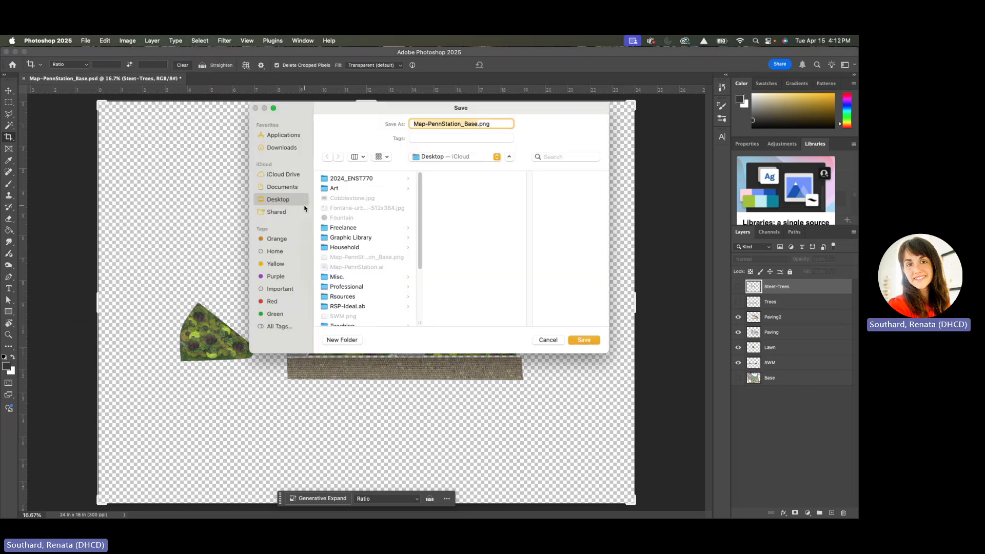
pyautogui.write('Layer')
pyautogui.press('Return')
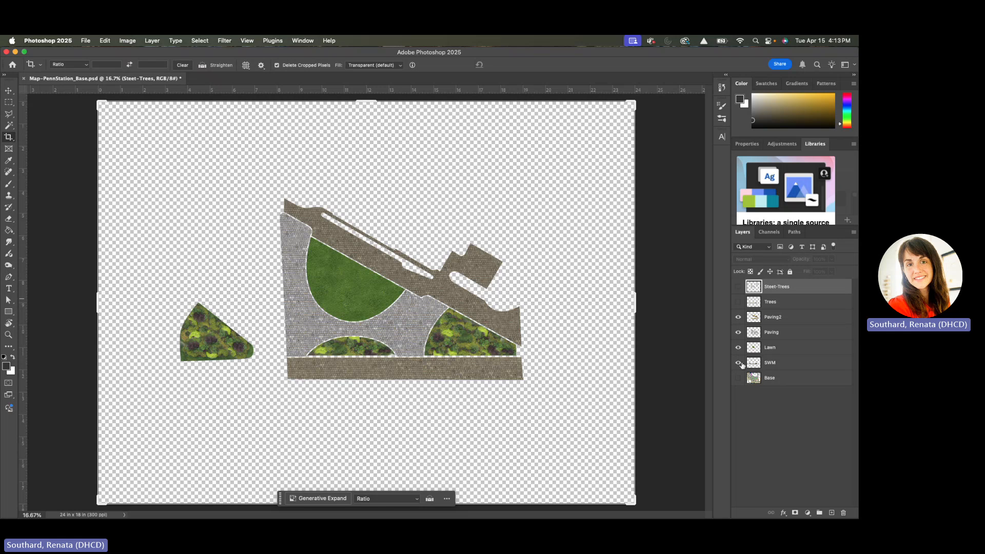
# Step: Hide the SWM, Lawn, Paving and Paving2 layers and show only the Trees and Steet-Trees layers
pyautogui.click(738, 363)
pyautogui.click(739, 348)
pyautogui.click(739, 332)
pyautogui.click(738, 317)
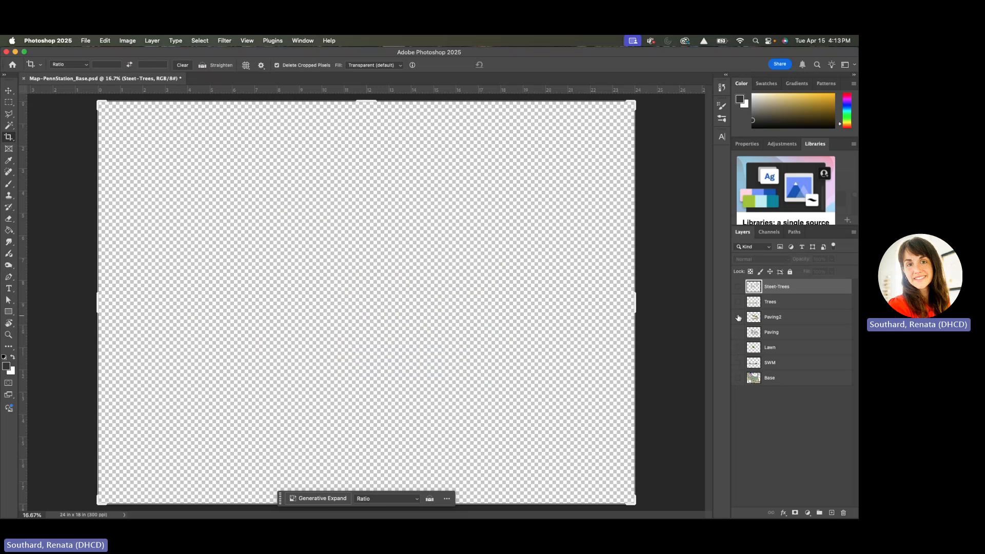
pyautogui.click(739, 302)
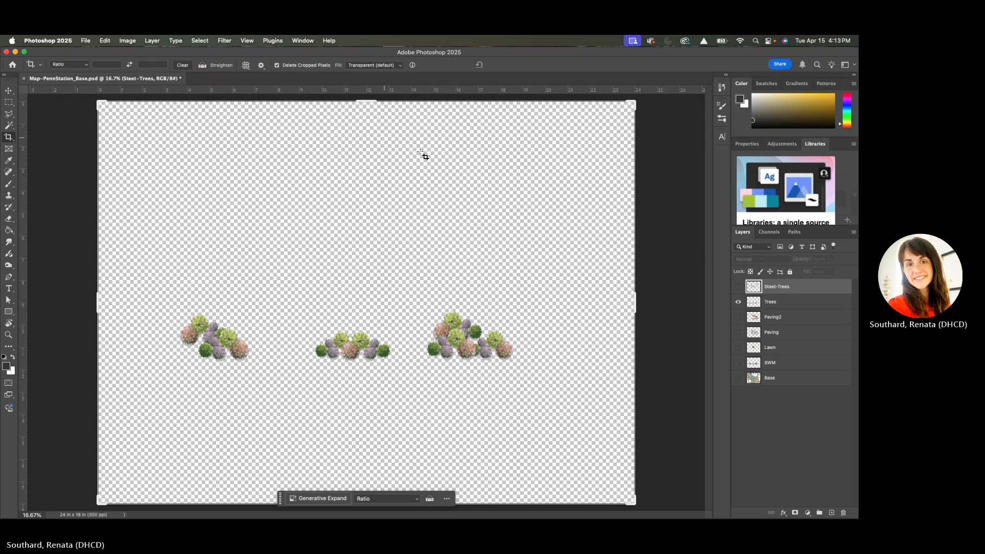
pyautogui.click(739, 287)
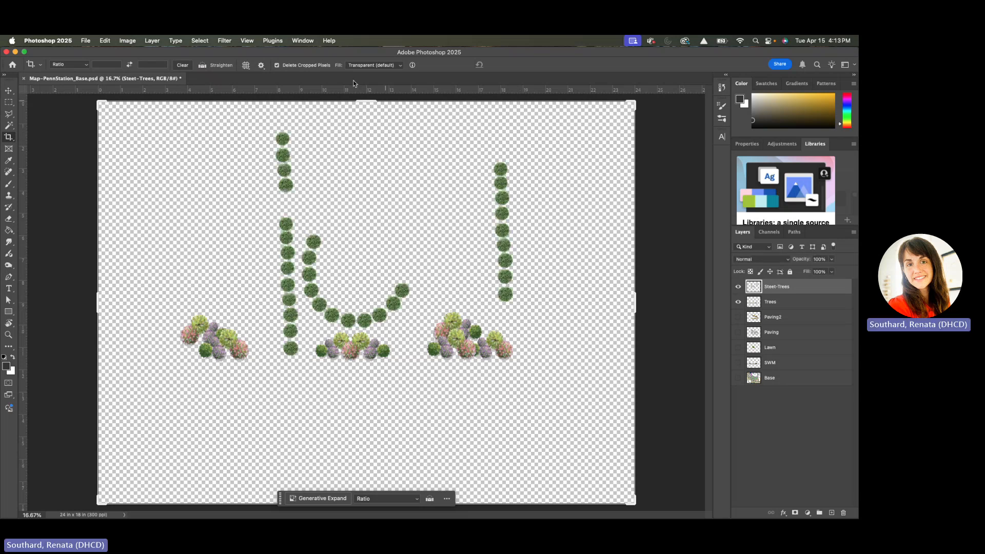
# Step: Quick export the visible tree layers as a PNG named Layer2 on the Desktop
pyautogui.click(152, 41)
pyautogui.moveTo(85, 40)
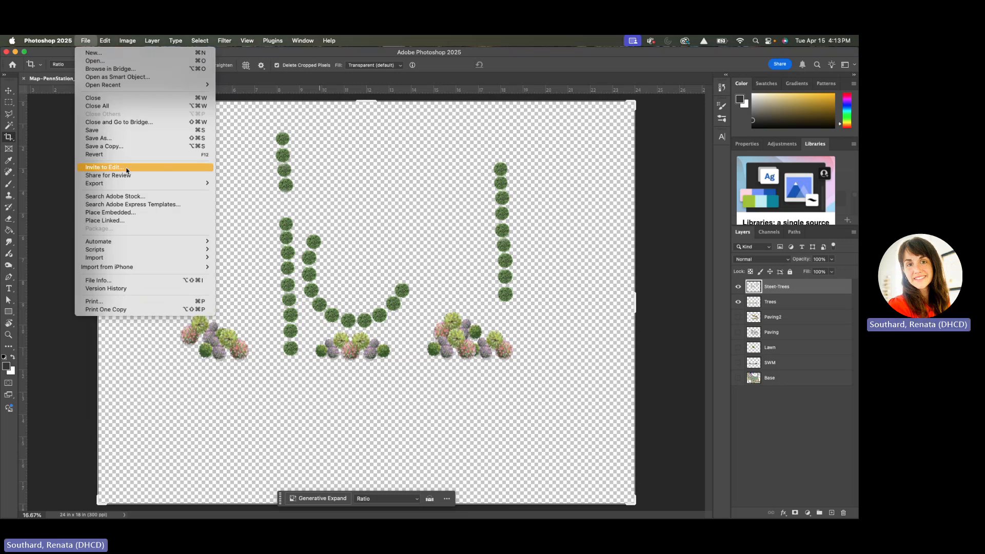
pyautogui.moveTo(129, 183)
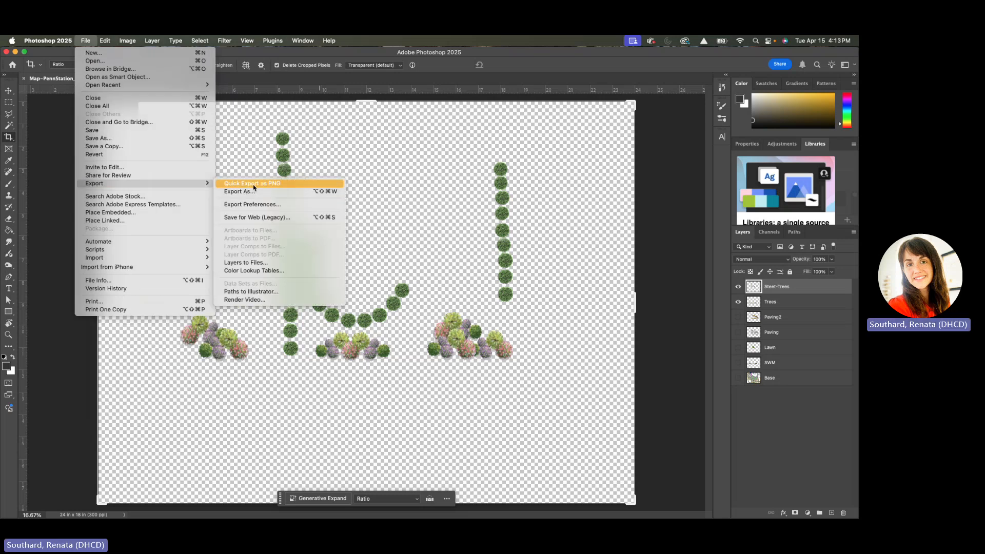
pyautogui.click(246, 192)
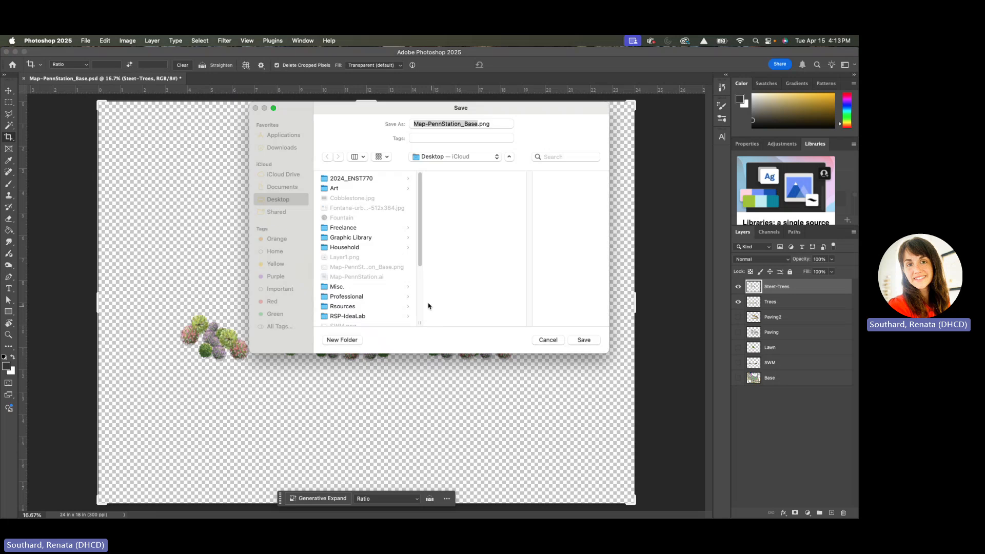
pyautogui.write('Layer2')
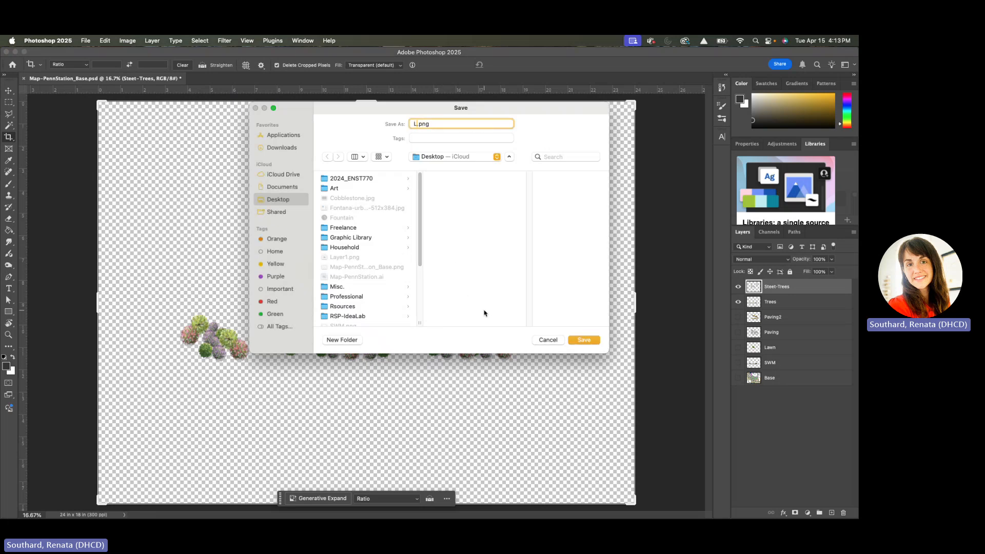
pyautogui.press('Return')
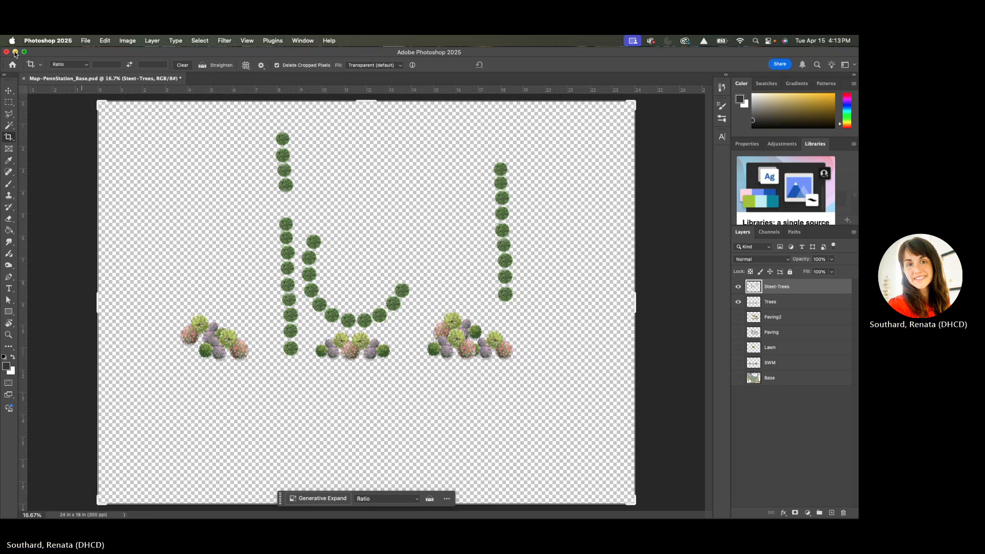
# Step: Switch to the Map-PennStation.ai plan in Illustrator and hide the SWM, Pave and Trees sublayers of New-Plaza
pyautogui.click(15, 52)
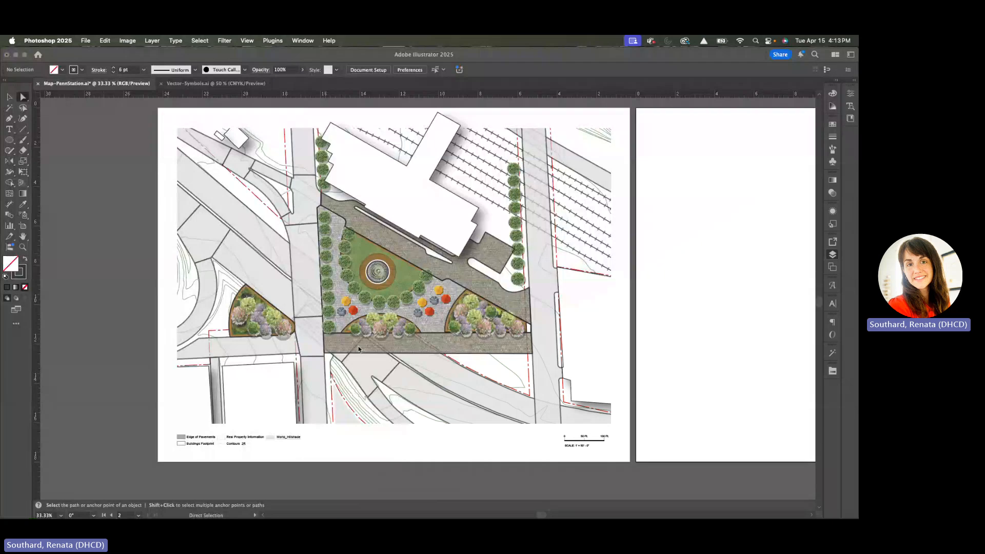
pyautogui.scroll(1, 433, 318)
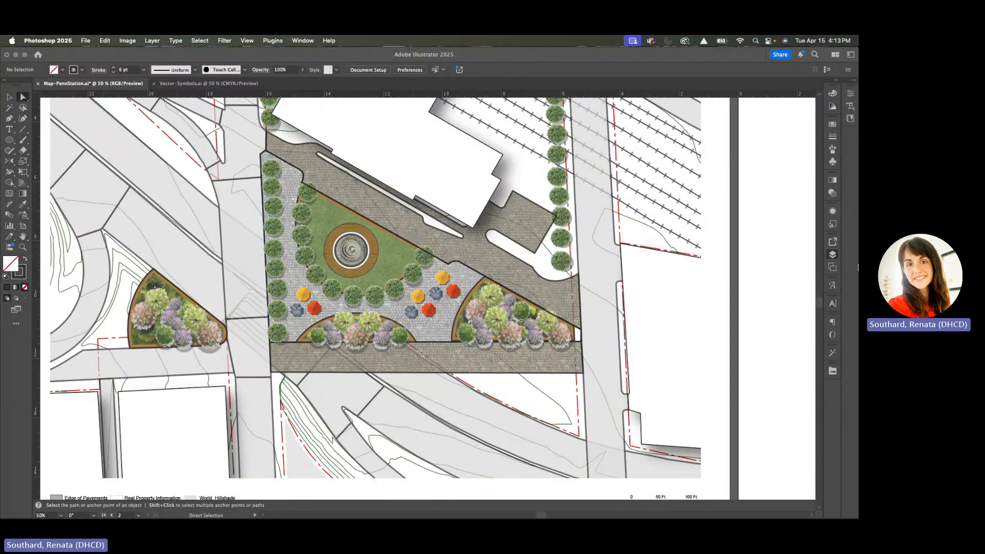
pyautogui.click(832, 255)
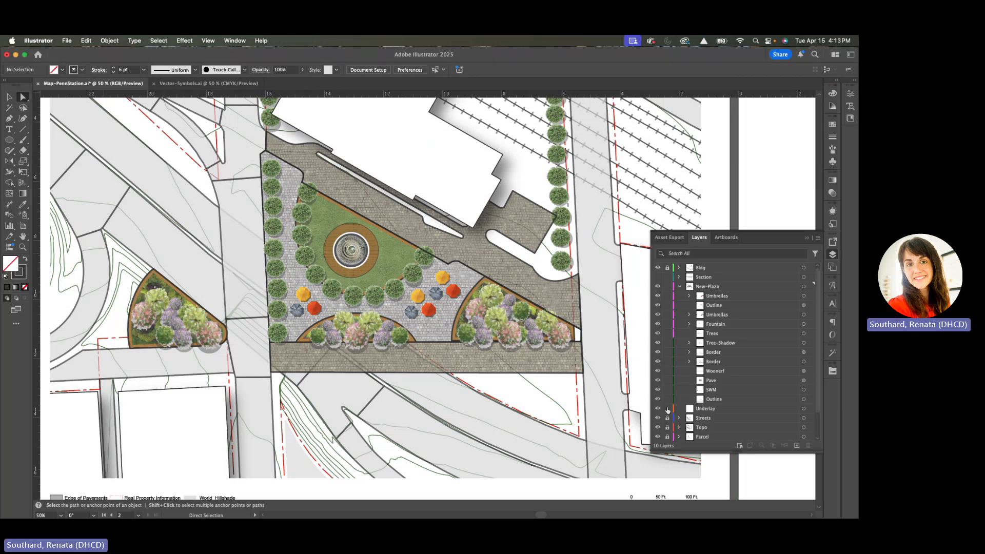
pyautogui.click(658, 391)
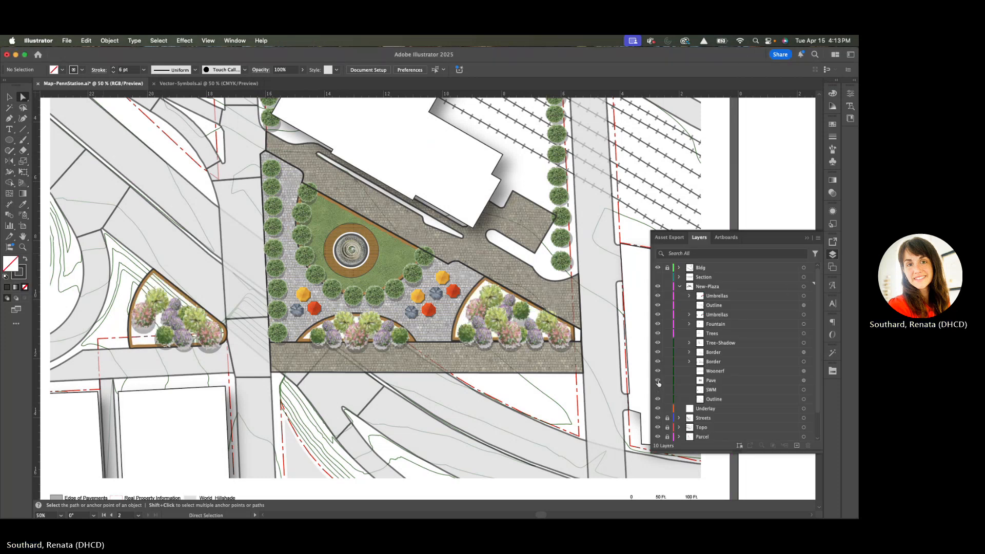
pyautogui.click(658, 381)
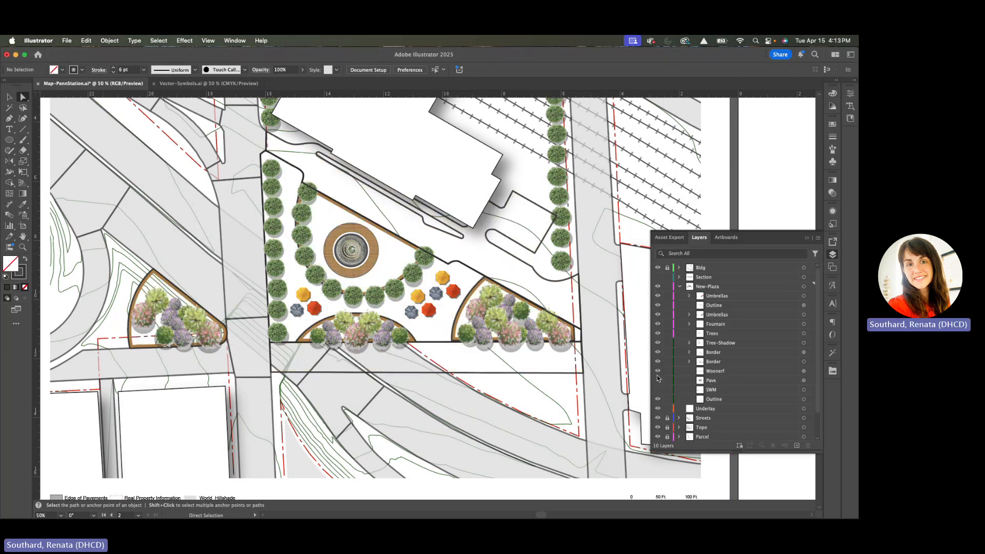
pyautogui.click(657, 334)
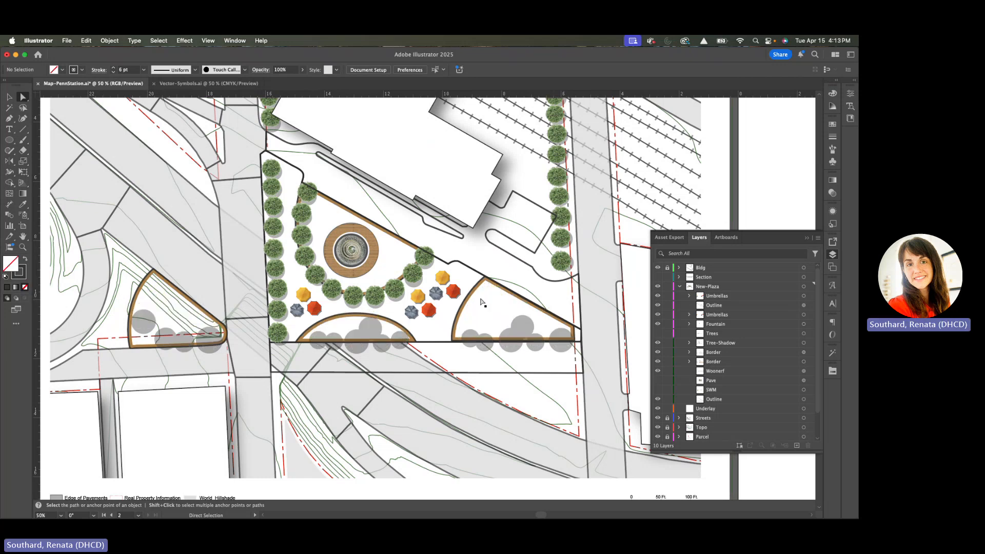
# Step: Expand the Tree-Shadow sublayer and hide the placed tree image inside it, leaving its shadow group shown
pyautogui.click(548, 335)
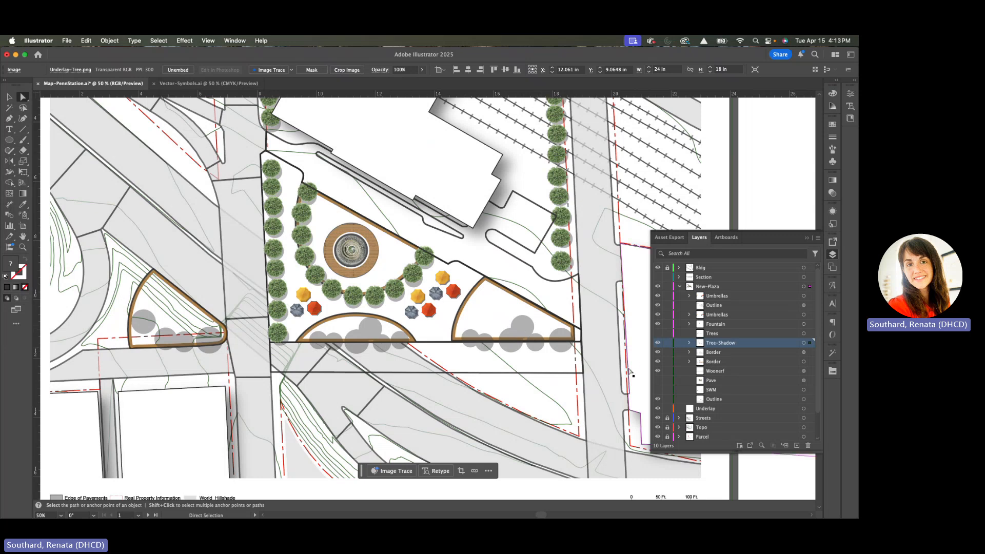
pyautogui.click(690, 343)
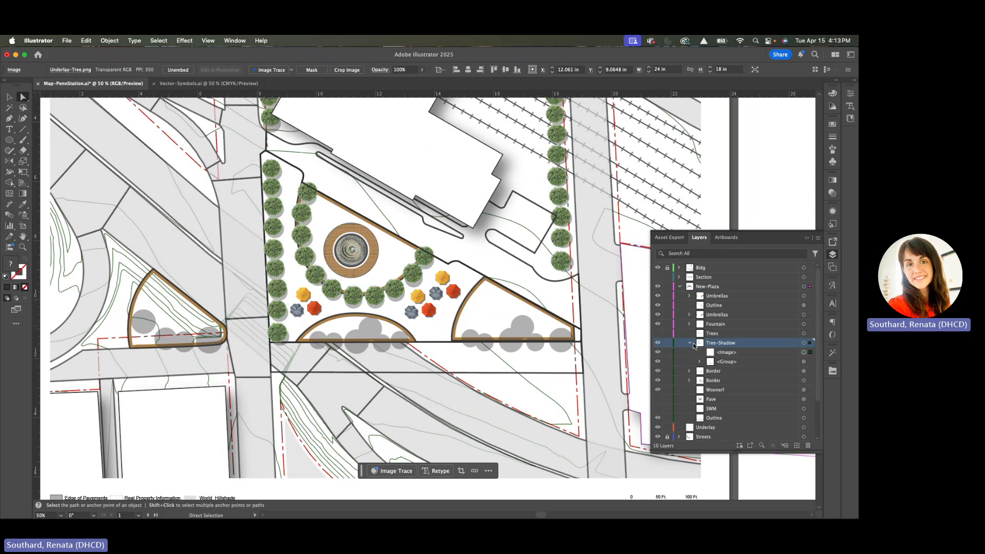
pyautogui.click(739, 363)
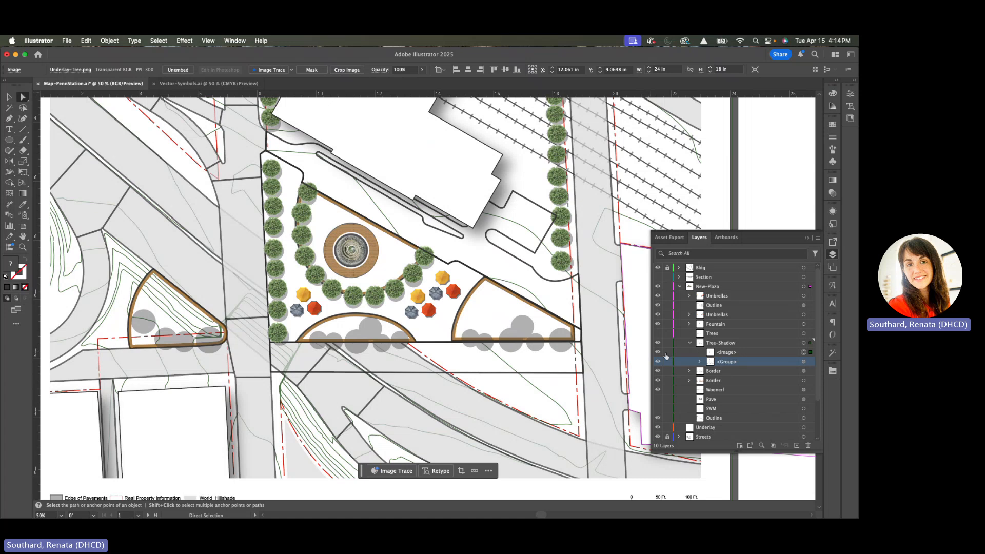
pyautogui.click(658, 353)
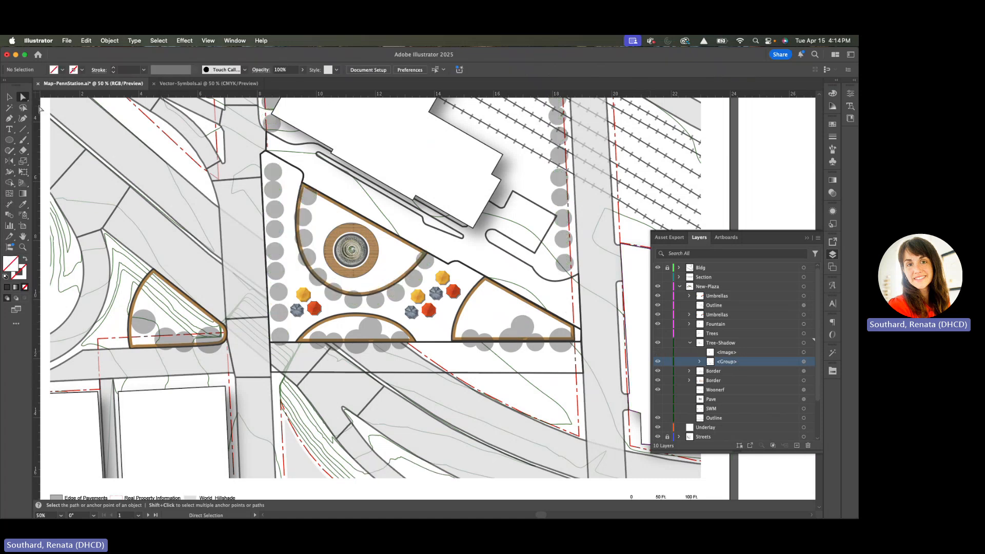
# Step: Select the group of grey tree shadows to inspect it
pyautogui.click(10, 97)
pyautogui.click(276, 189)
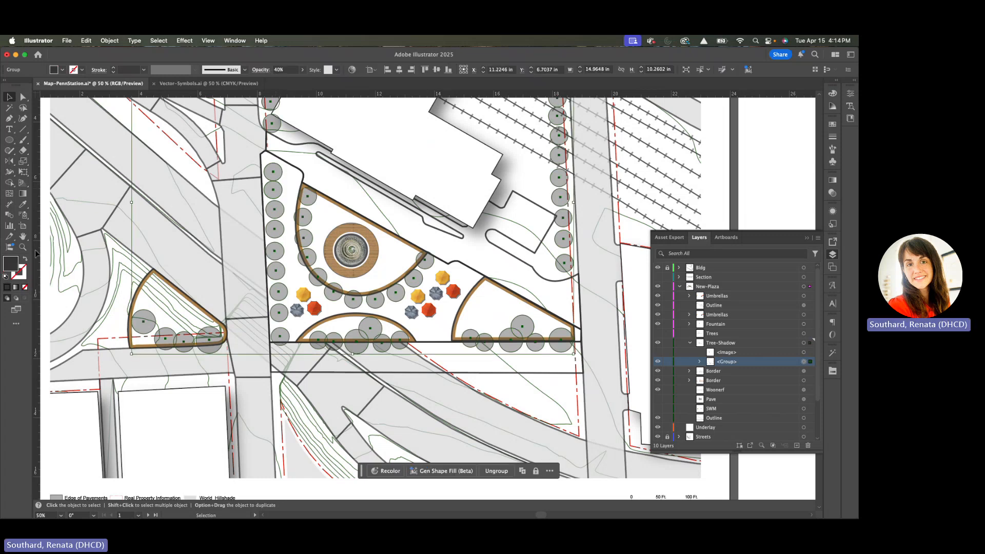
pyautogui.click(303, 320)
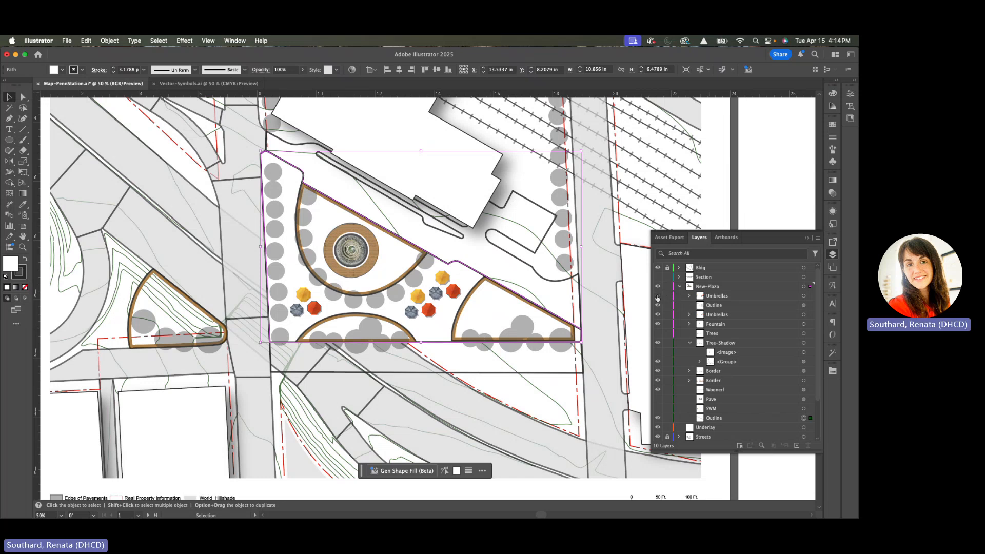
# Step: Hide both Umbrellas sublayers and the Fountain sublayer of New-Plaza
pyautogui.click(658, 314)
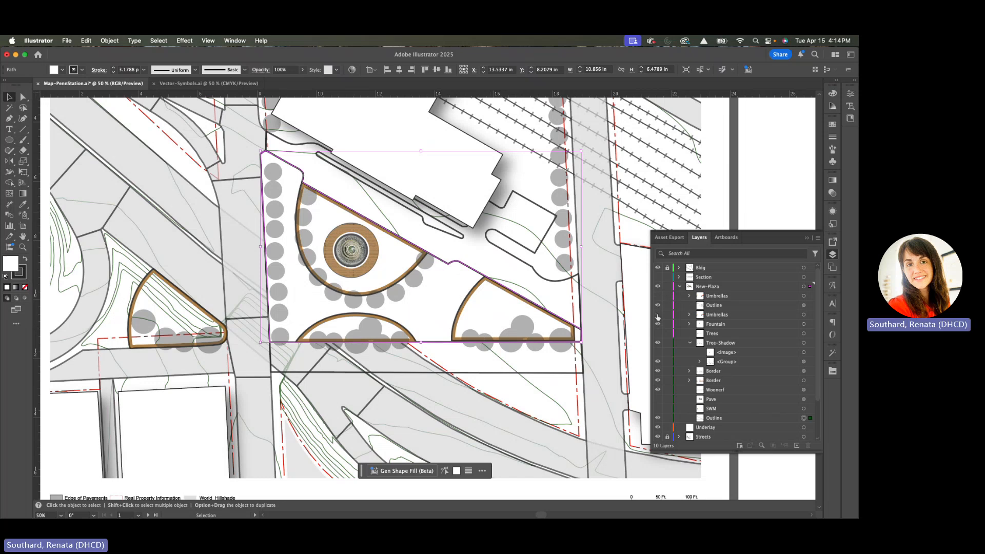
pyautogui.click(369, 252)
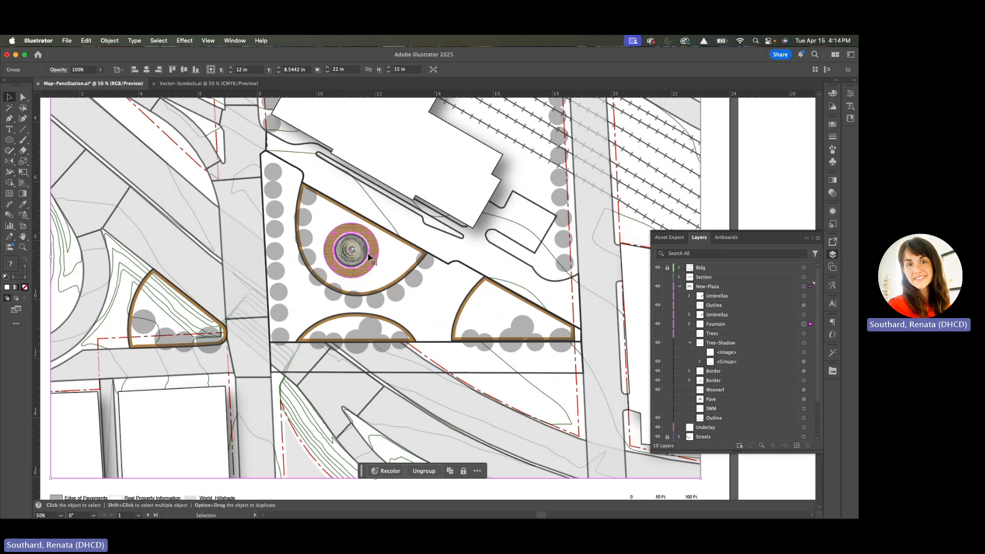
pyautogui.scroll(5, 374, 257)
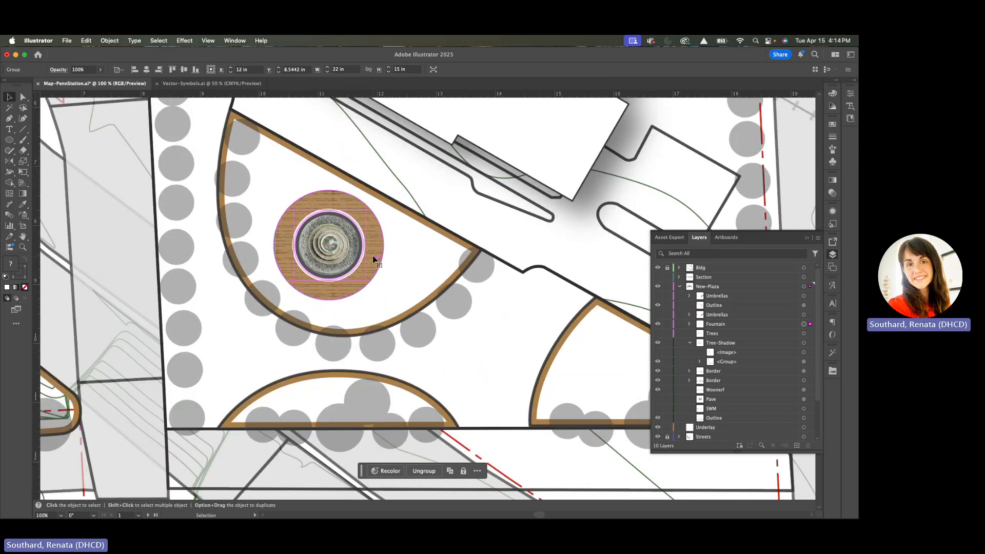
pyautogui.scroll(-2, 368, 259)
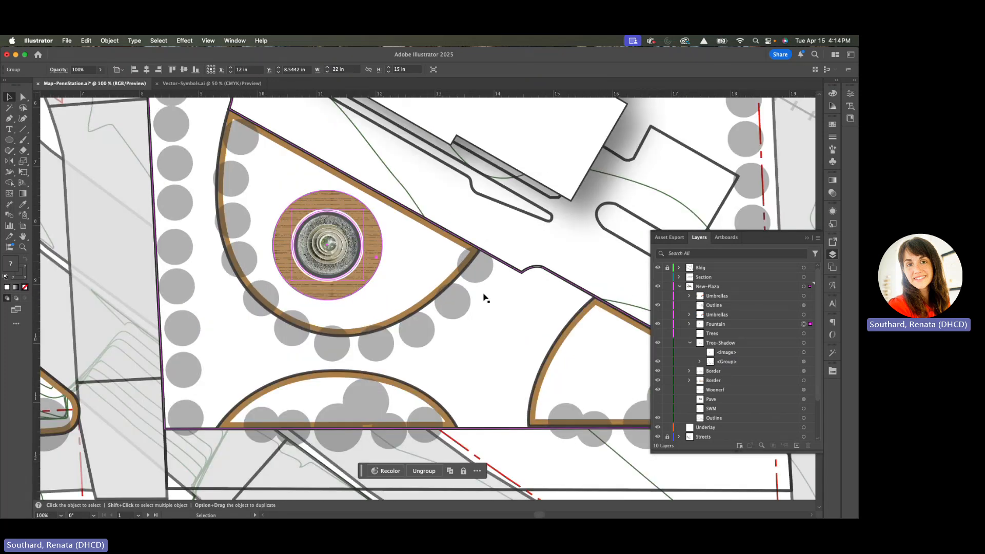
pyautogui.click(658, 324)
pyautogui.scroll(-2, 477, 279)
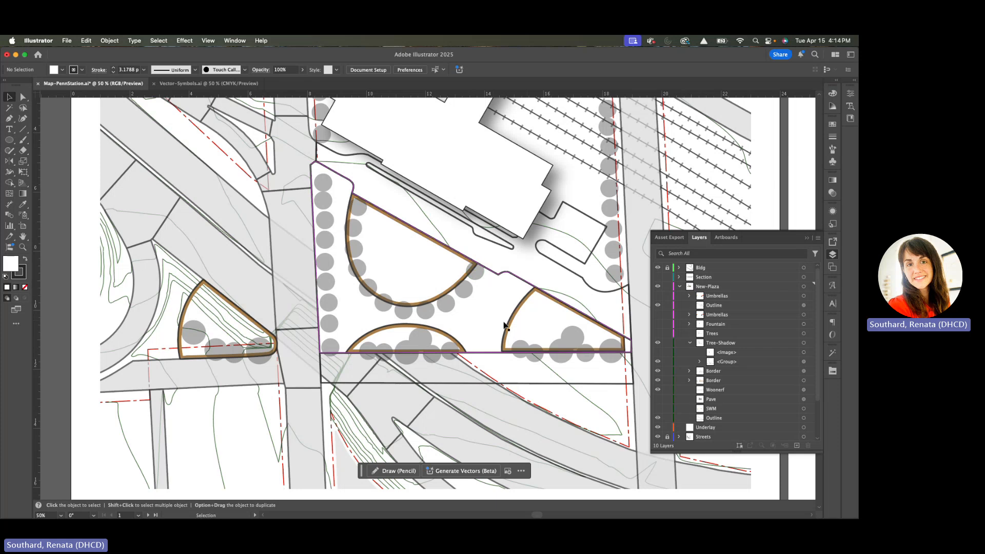
# Step: Open both exported images, Layer1.png and Layer2.png, from the Desktop folder
pyautogui.click(67, 41)
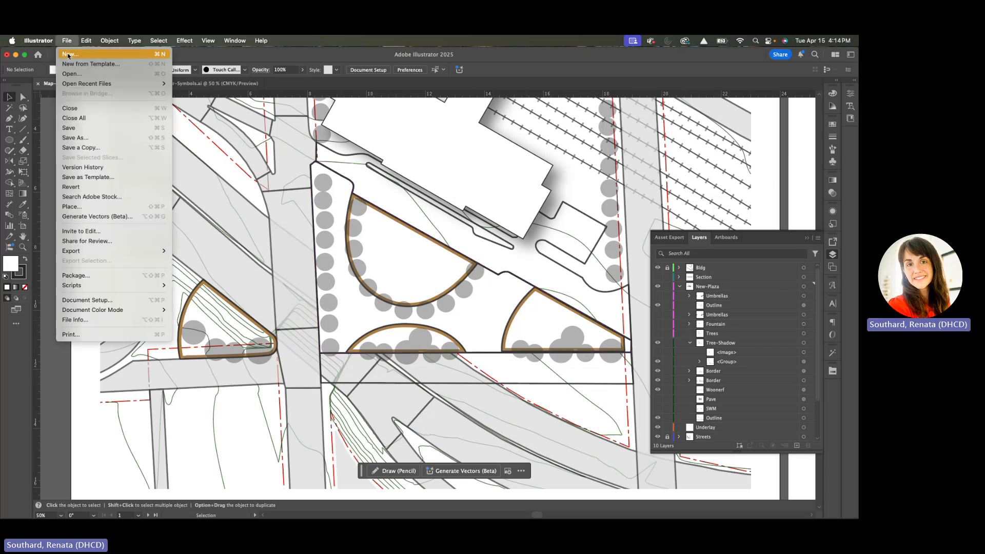
pyautogui.click(71, 73)
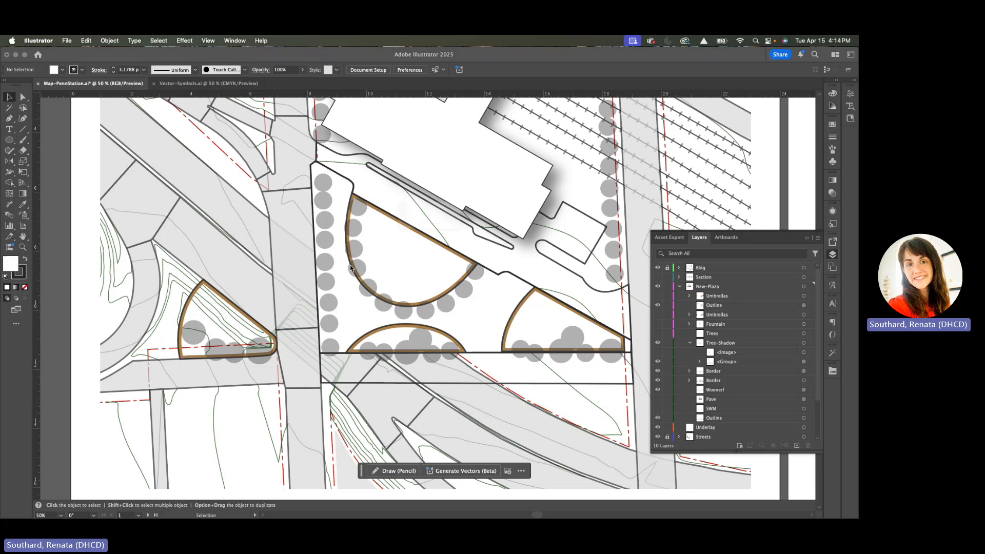
pyautogui.scroll(-1, 292, 256)
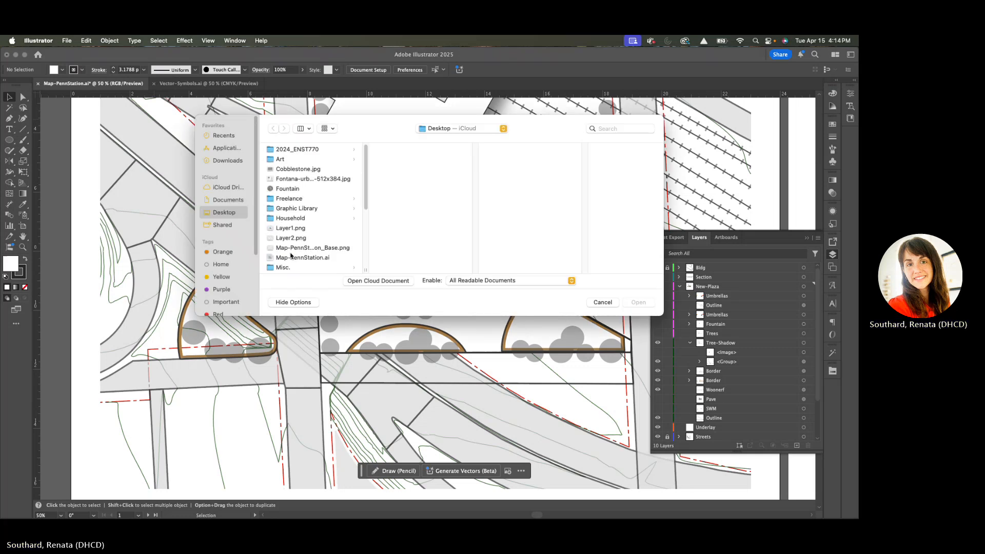
pyautogui.click(285, 225)
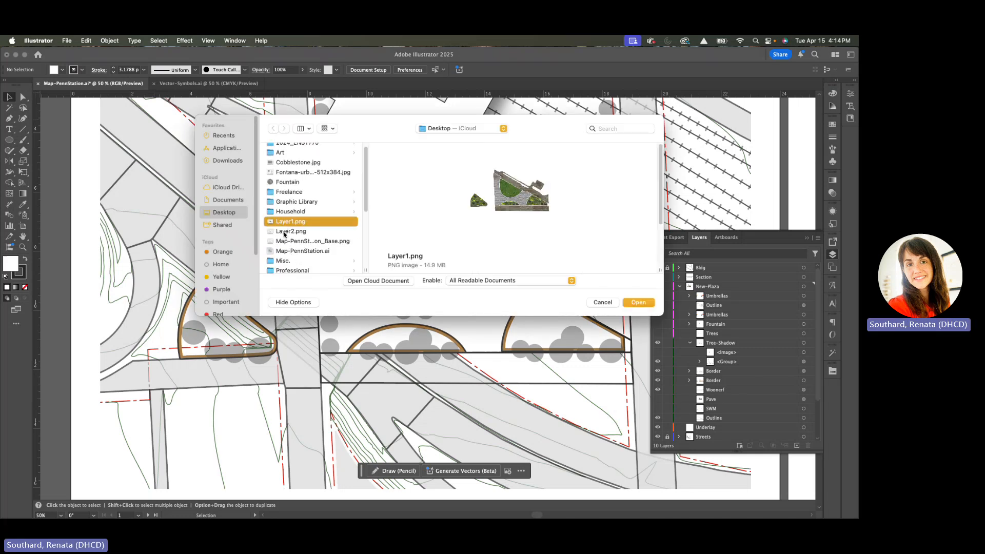
pyautogui.keyDown('shift'); pyautogui.click(288, 231); pyautogui.keyUp('shift')
pyautogui.click(639, 303)
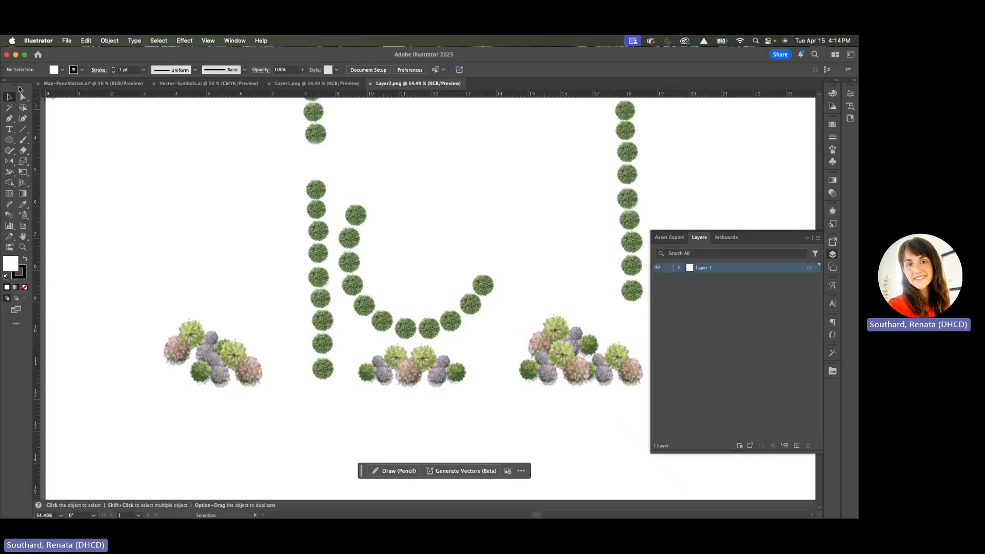
# Step: Select the tree image in the Layer2.png document and copy it
pyautogui.click(320, 221)
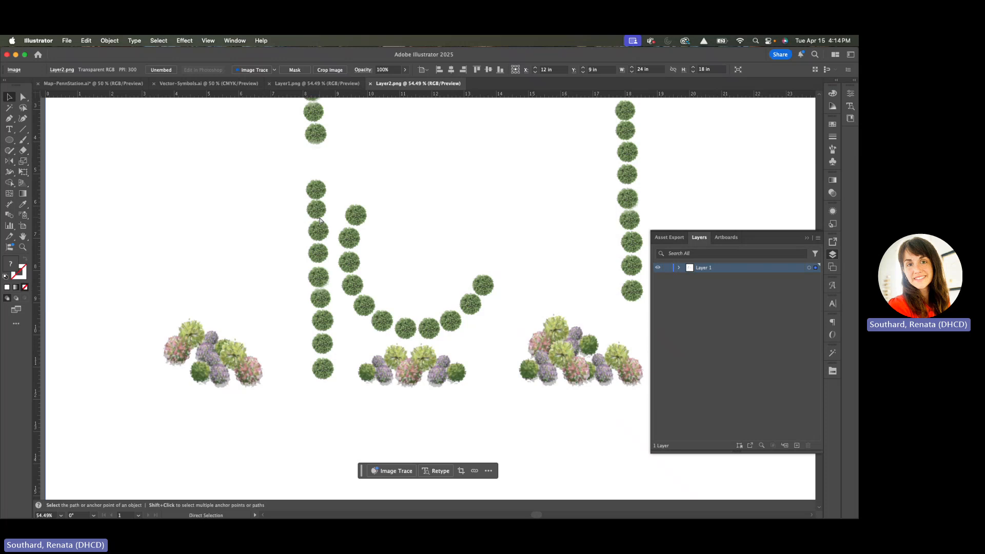
pyautogui.press('super+0')
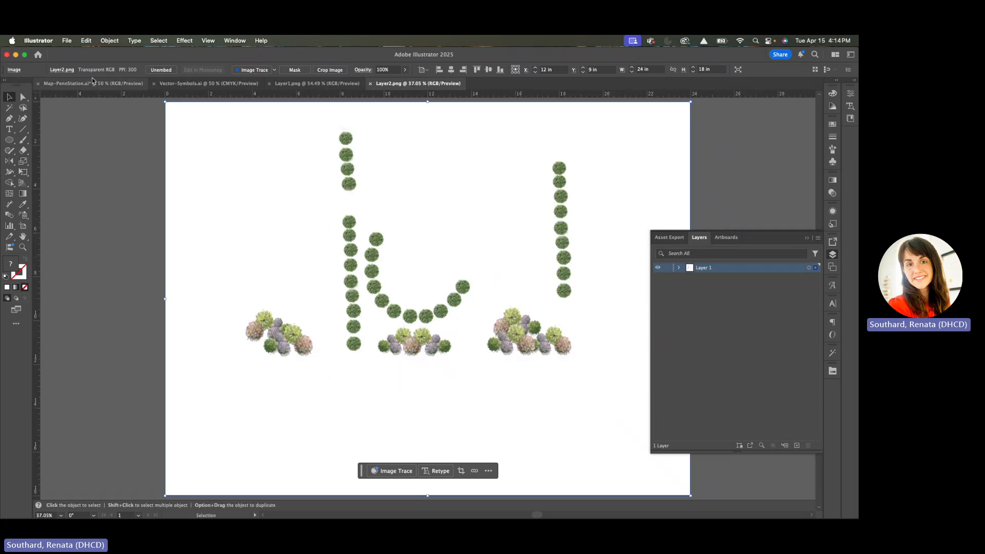
pyautogui.click(88, 41)
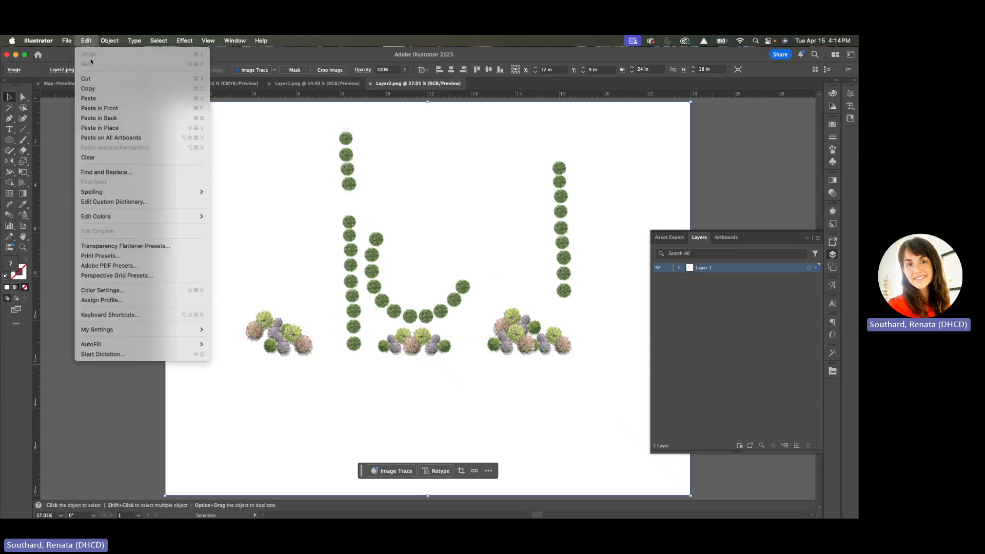
pyautogui.click(88, 89)
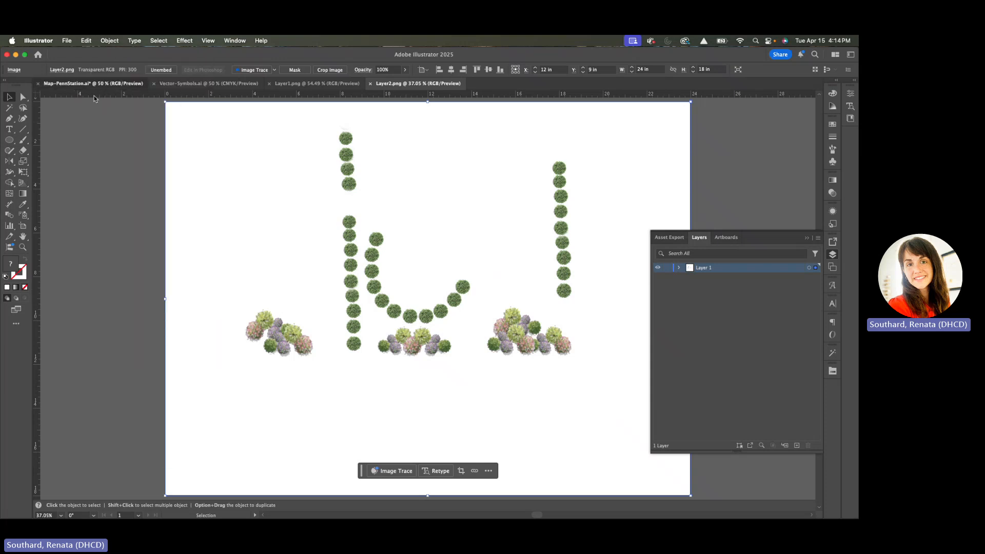
# Step: Paste the copied tree image into the New-Plaza layer of the Map-PennStation.ai plan
pyautogui.click(94, 84)
pyautogui.click(733, 336)
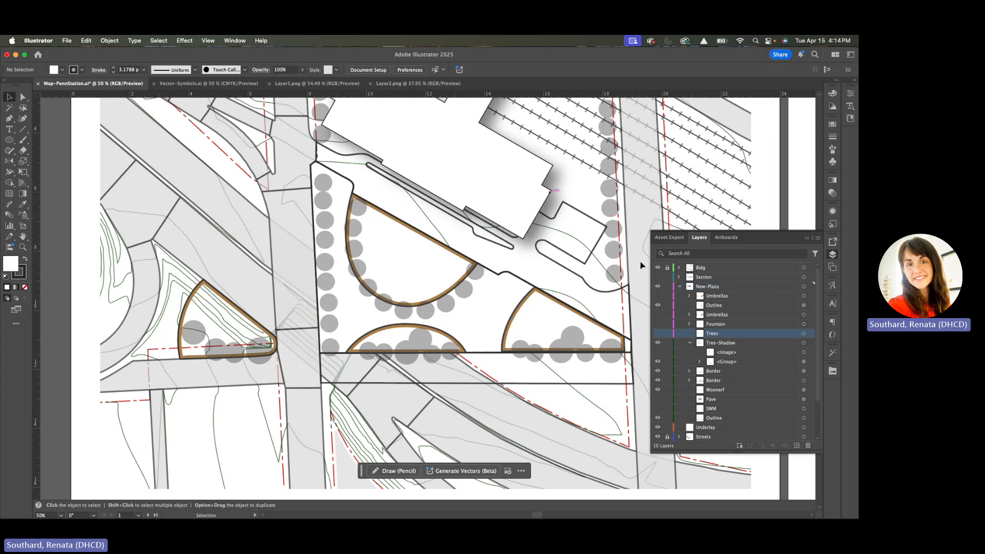
pyautogui.click(86, 41)
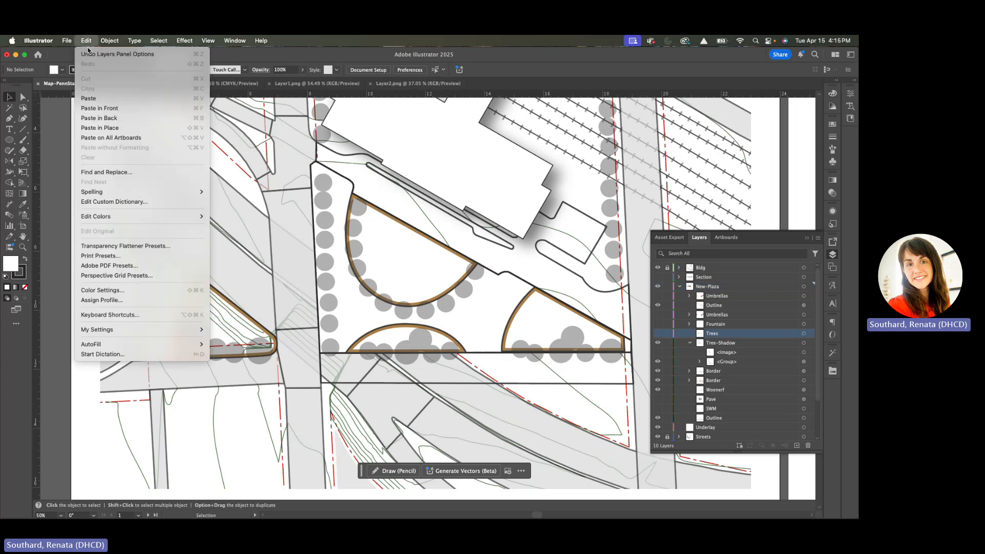
pyautogui.click(88, 99)
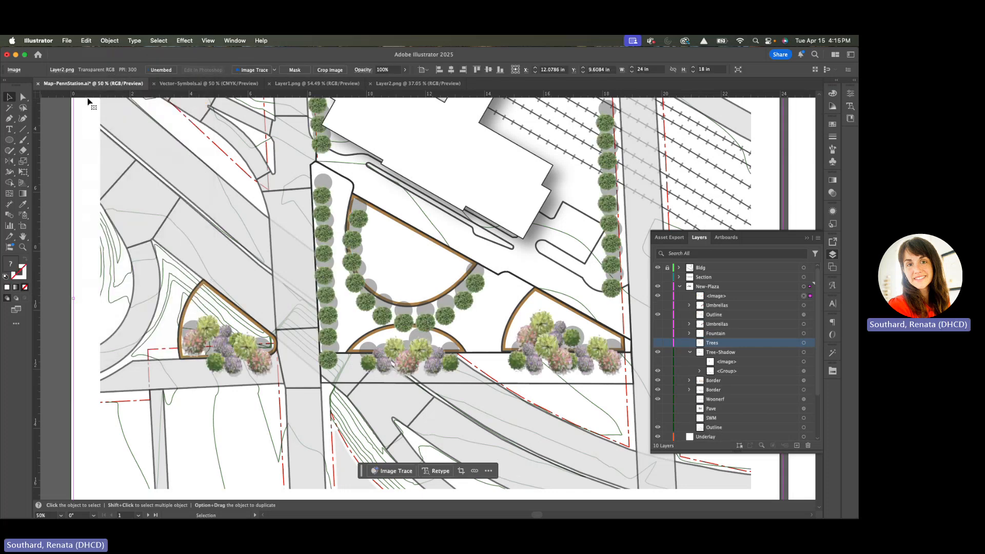
# Step: Center the pasted tree image horizontally and vertically on the plan's artboard, then deselect it
pyautogui.scroll(-3, 318, 387)
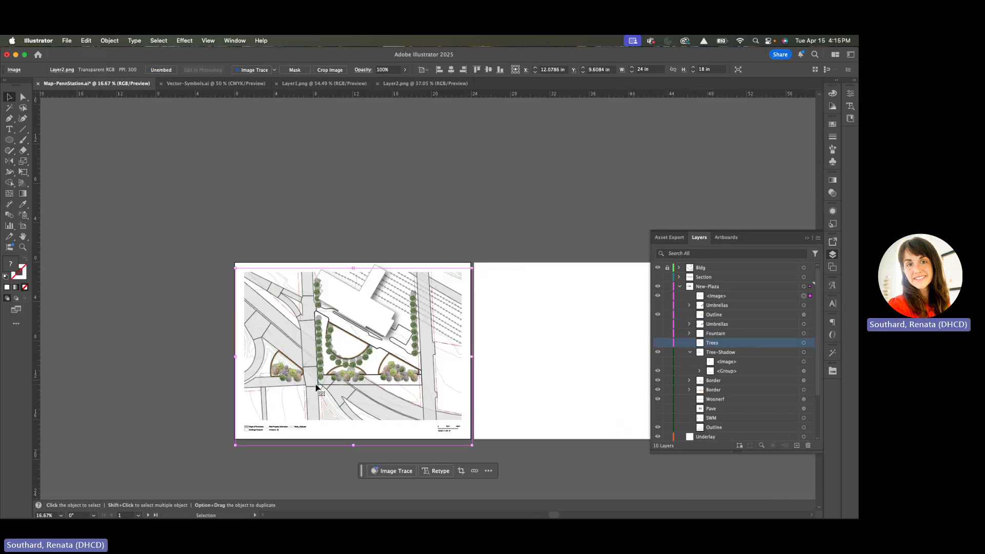
pyautogui.scroll(1, 316, 388)
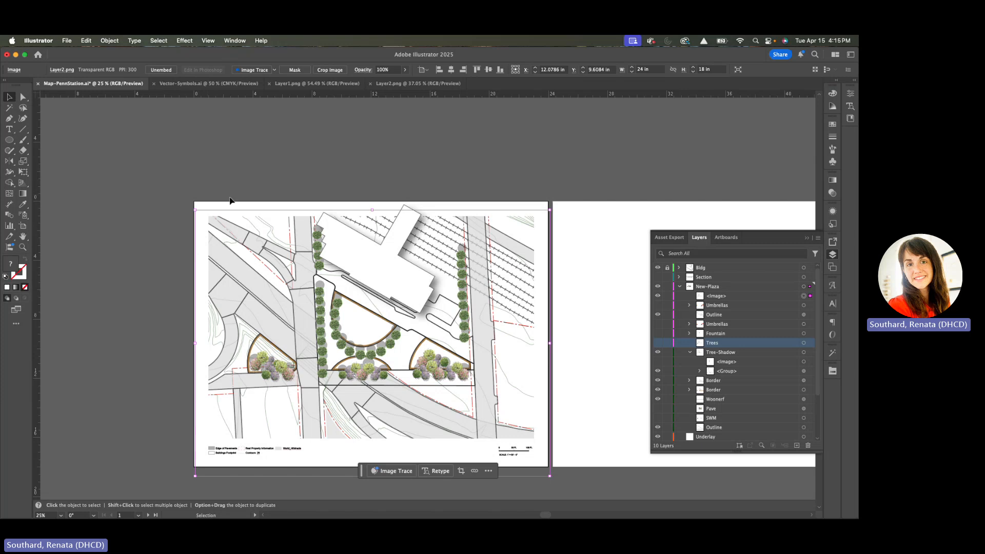
pyautogui.click(451, 71)
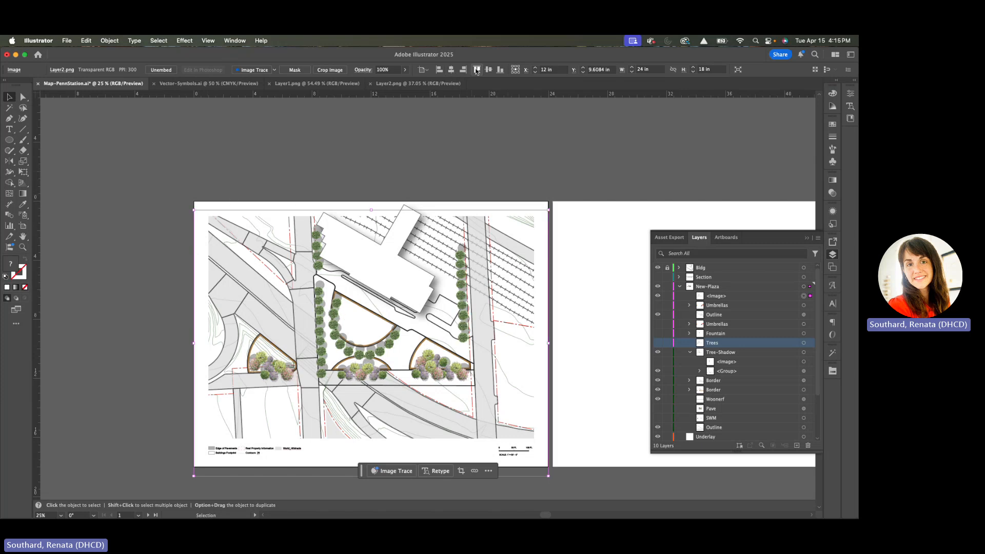
pyautogui.click(490, 71)
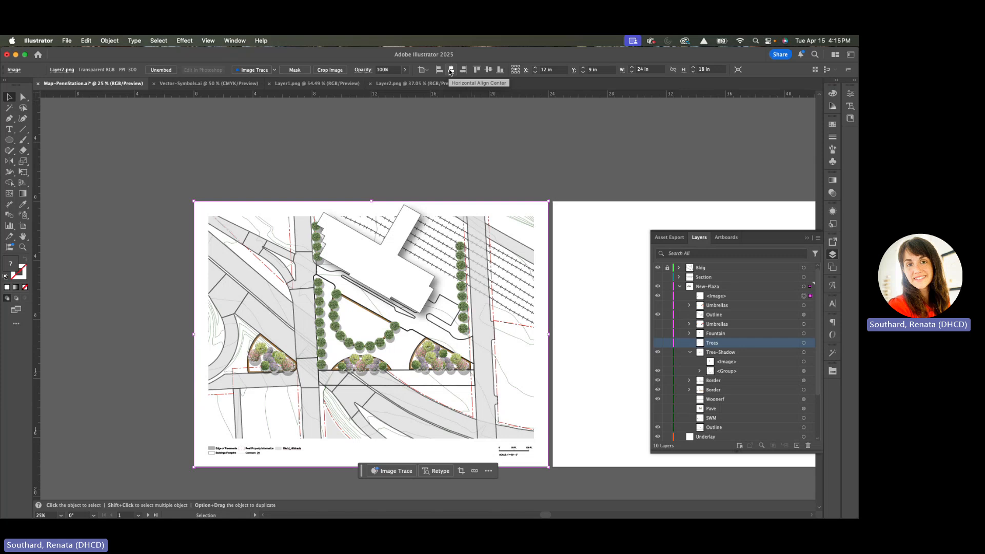
pyautogui.click(416, 150)
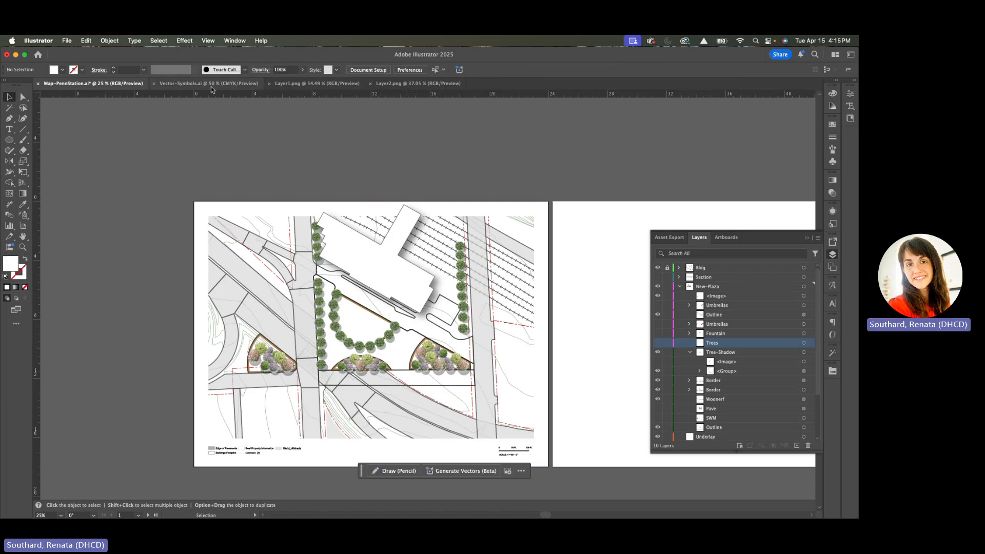
# Step: Copy the plaza ground image from the Layer1.png document and return to the Map-PennStation.ai plan
pyautogui.click(411, 83)
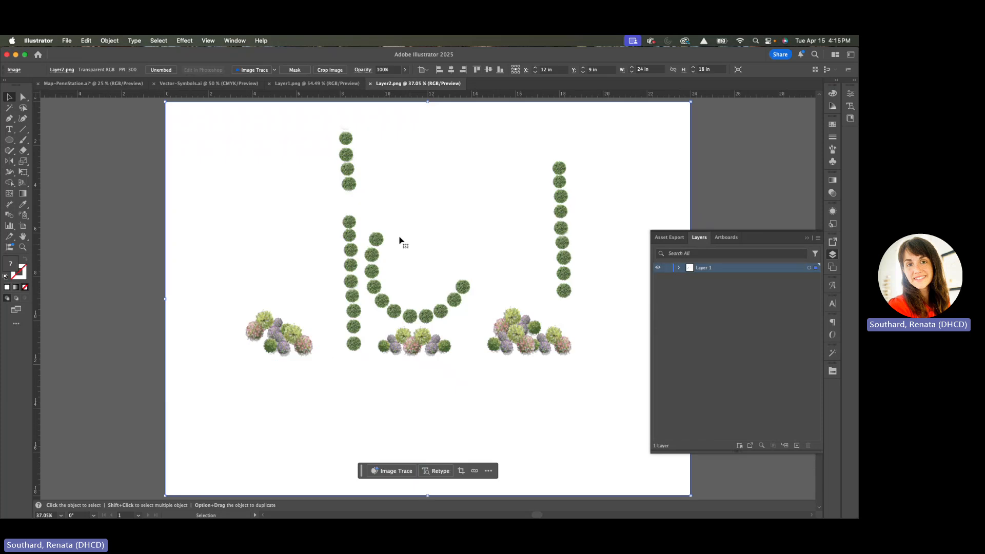
pyautogui.click(317, 83)
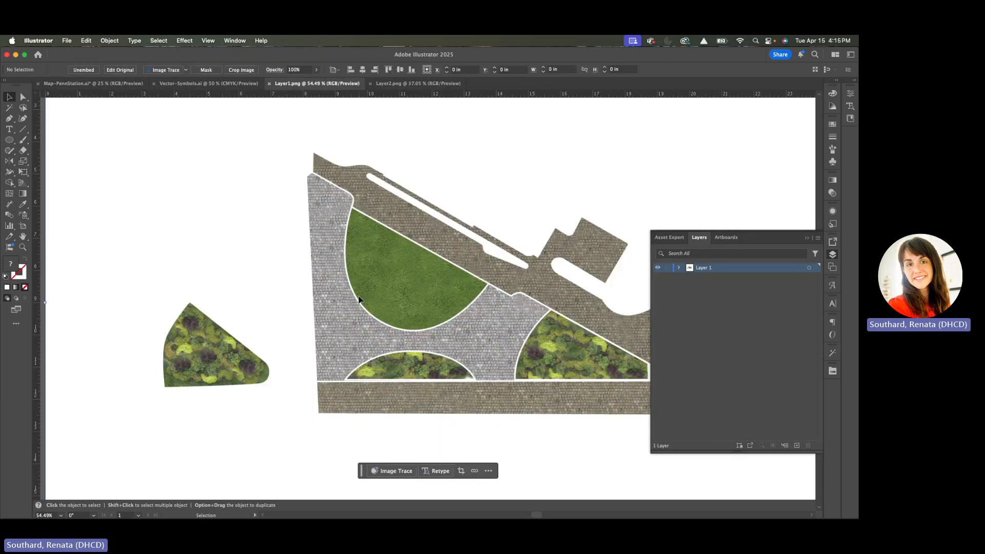
pyautogui.click(359, 300)
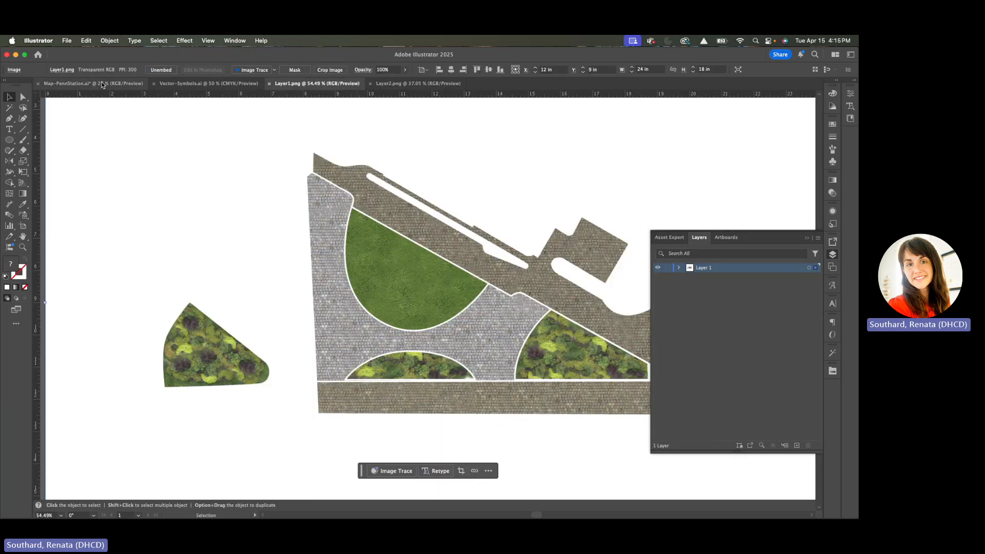
pyautogui.click(102, 85)
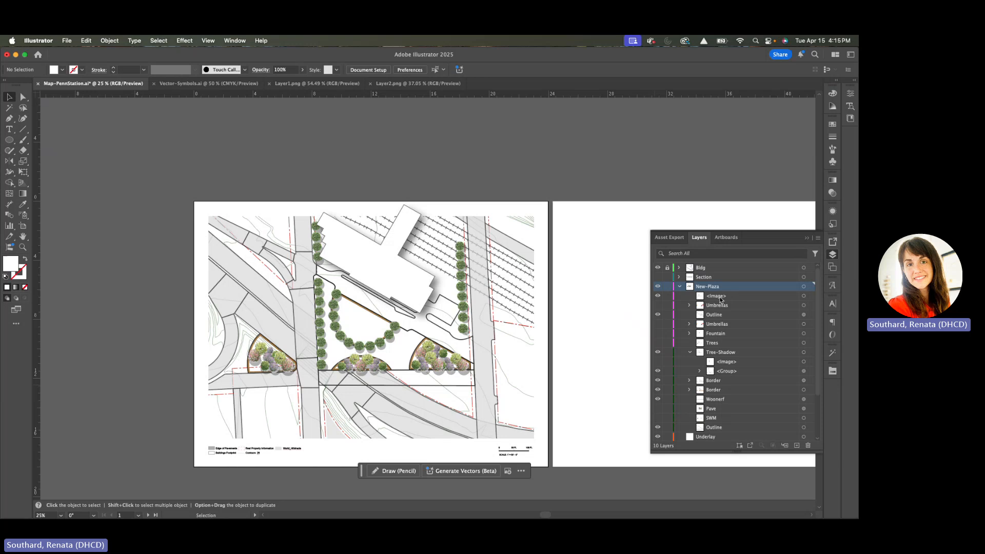
# Step: Rename the pasted tree image in the New-Plaza layer as Trees
pyautogui.doubleClick(718, 296)
pyautogui.write('Tre')
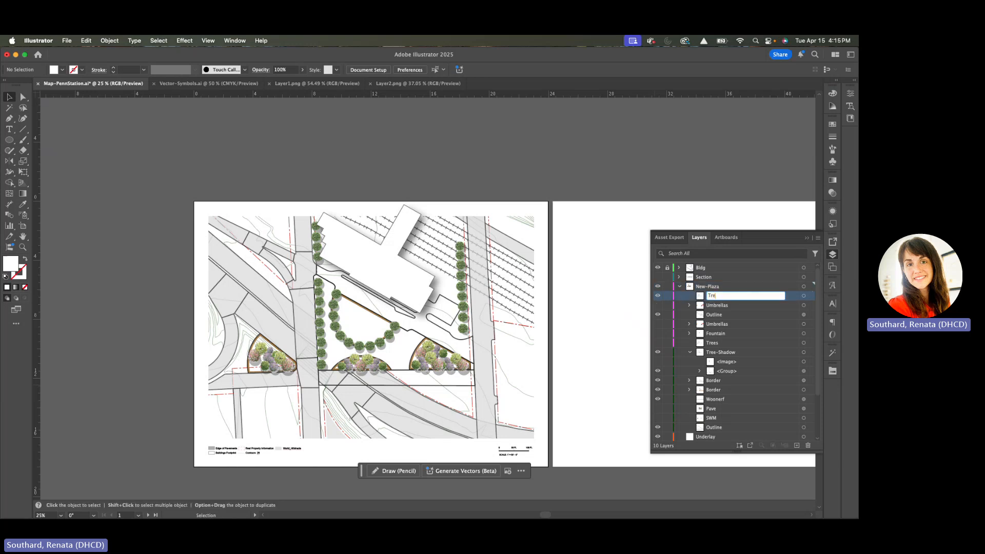
pyautogui.write('es')
pyautogui.press('Return')
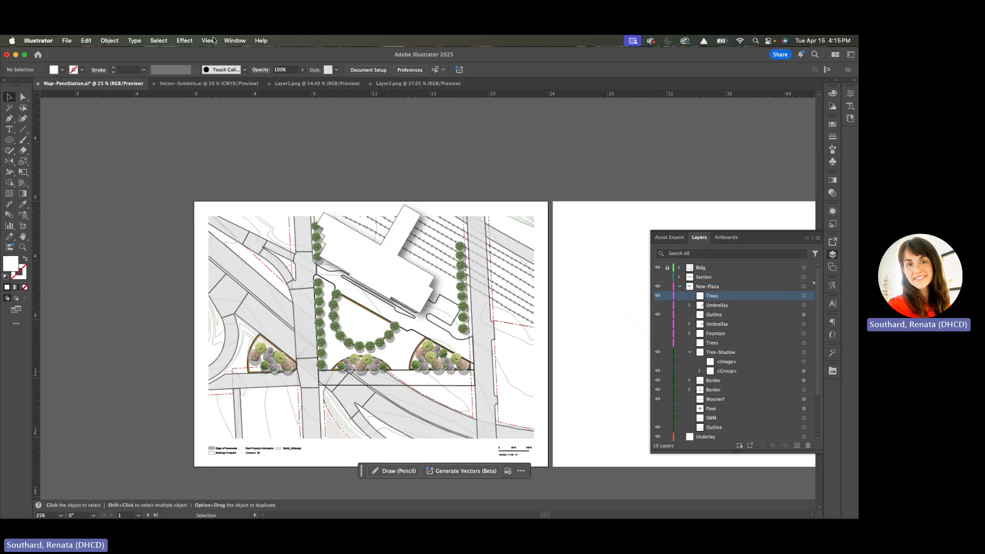
# Step: Paste the copied plaza ground image in place and rename it Plaza-Image
pyautogui.click(86, 40)
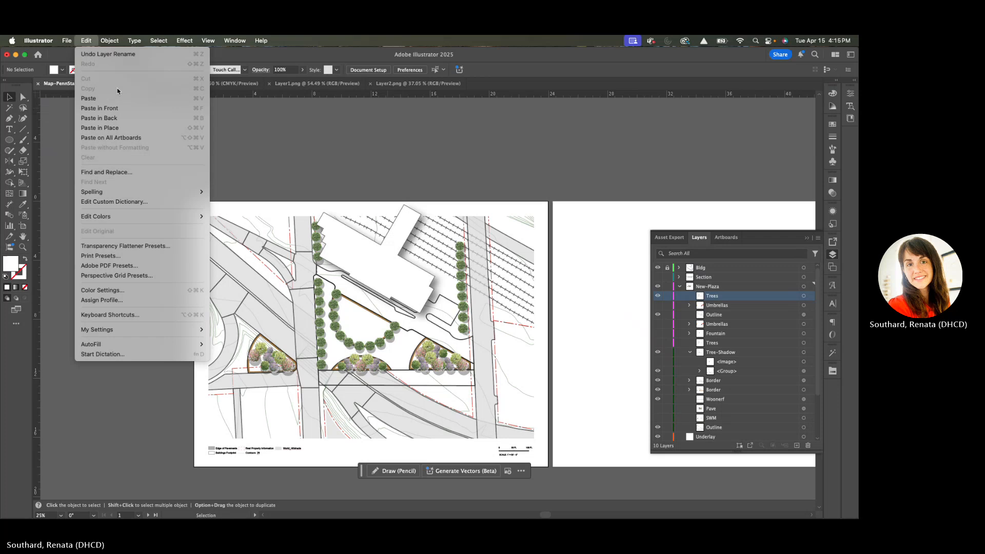
pyautogui.click(128, 129)
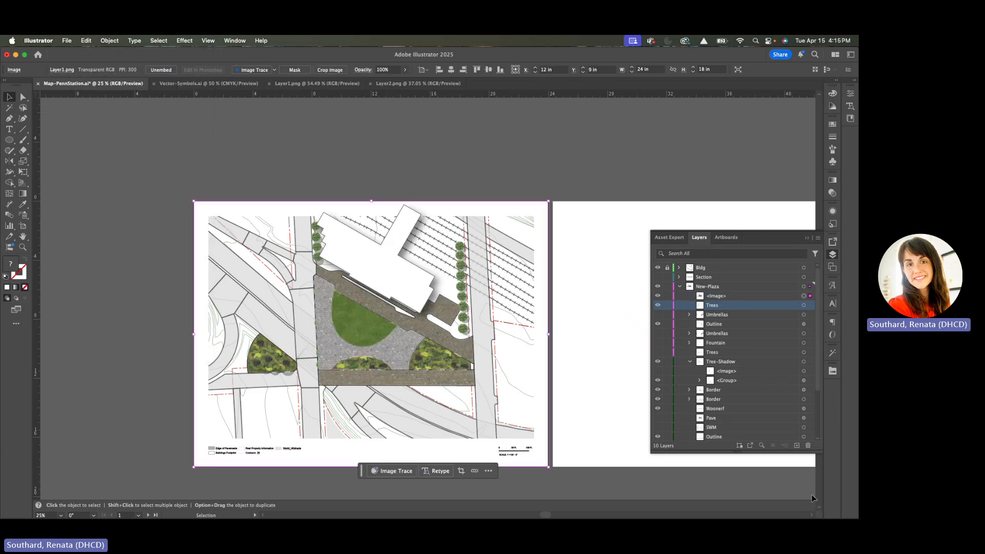
pyautogui.doubleClick(717, 296)
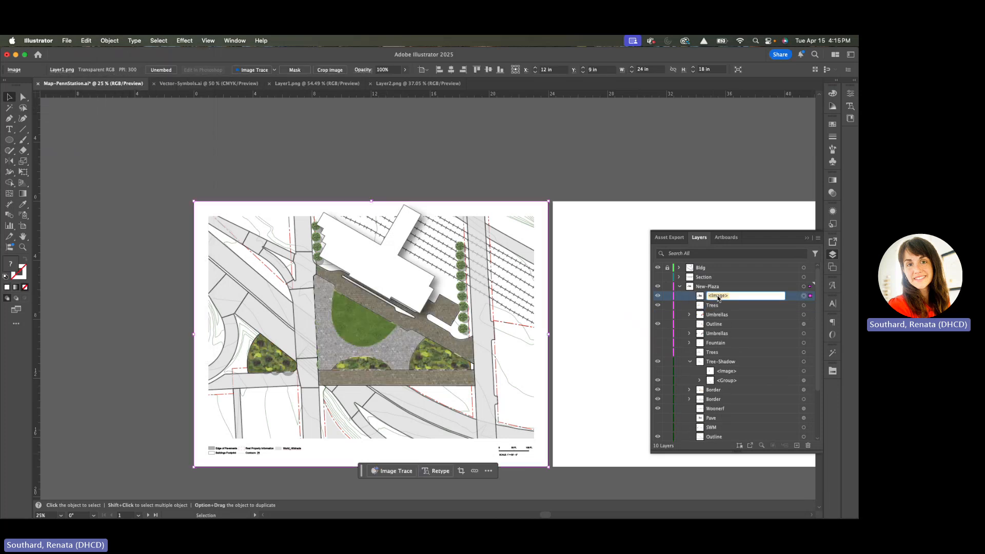
pyautogui.write('Plaz')
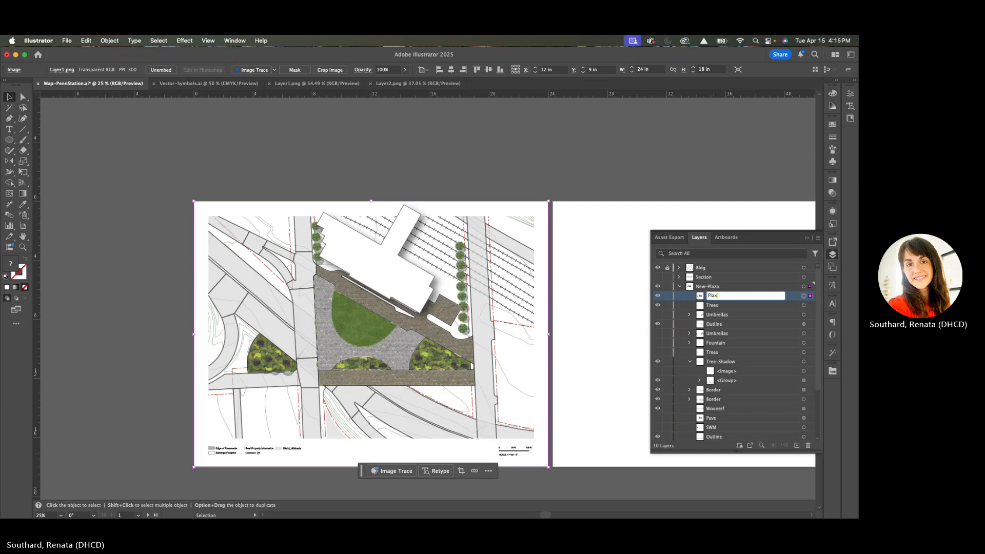
pyautogui.write('a')
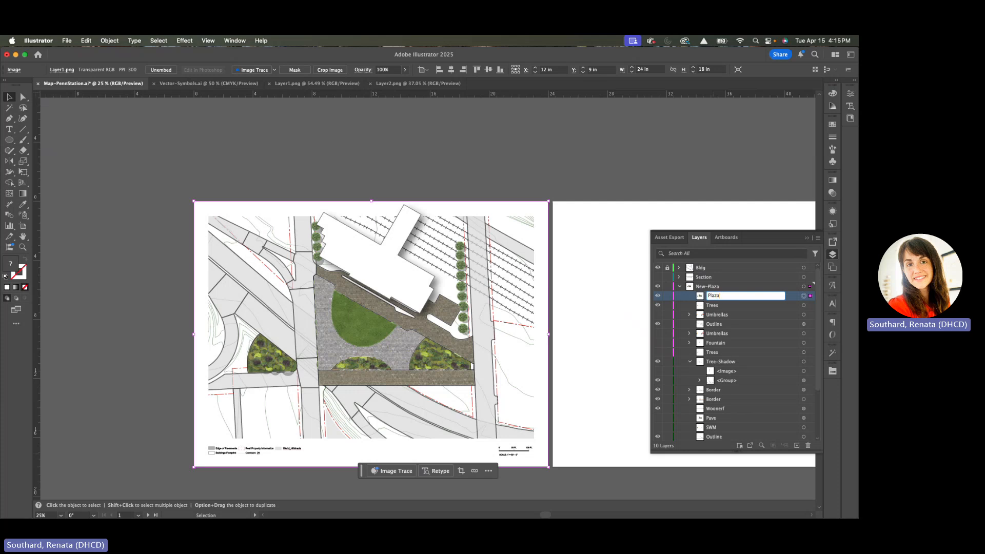
pyautogui.write('-Image')
pyautogui.press('Return')
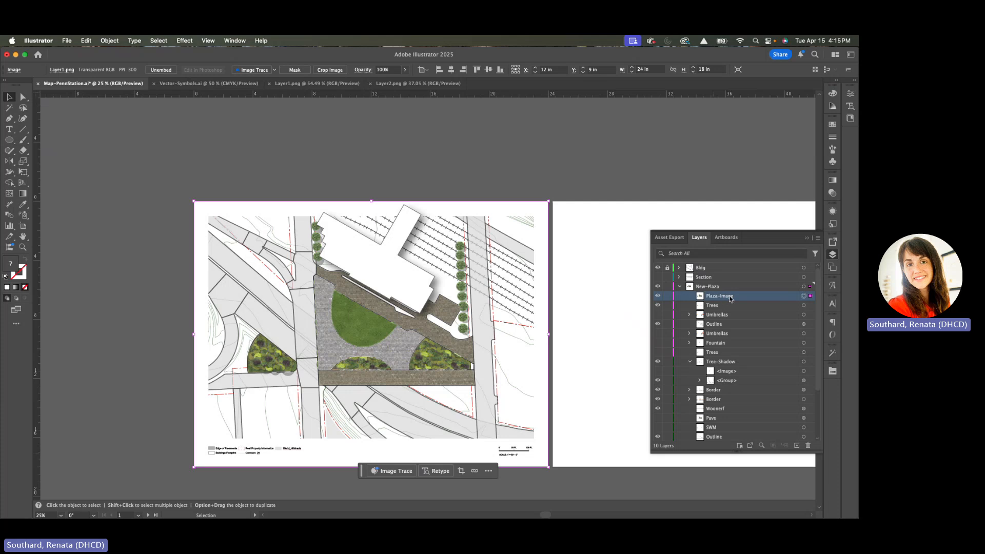
# Step: Move Plaza-Image down the New-Plaza stack to between Woonerf and Pave and check how the trees and linework overlay it
pyautogui.moveTo(728, 299); pyautogui.dragTo(725, 416)
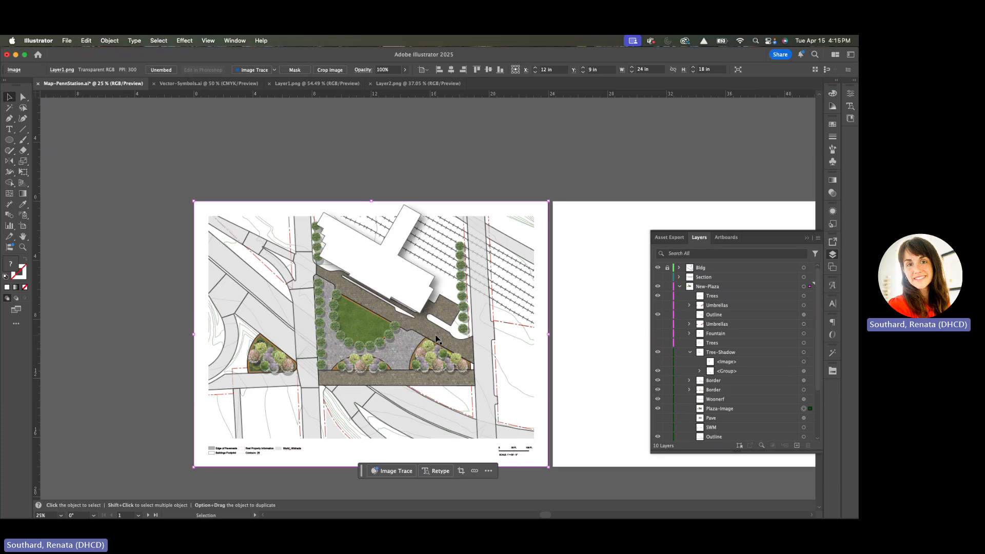
pyautogui.scroll(2, 437, 340)
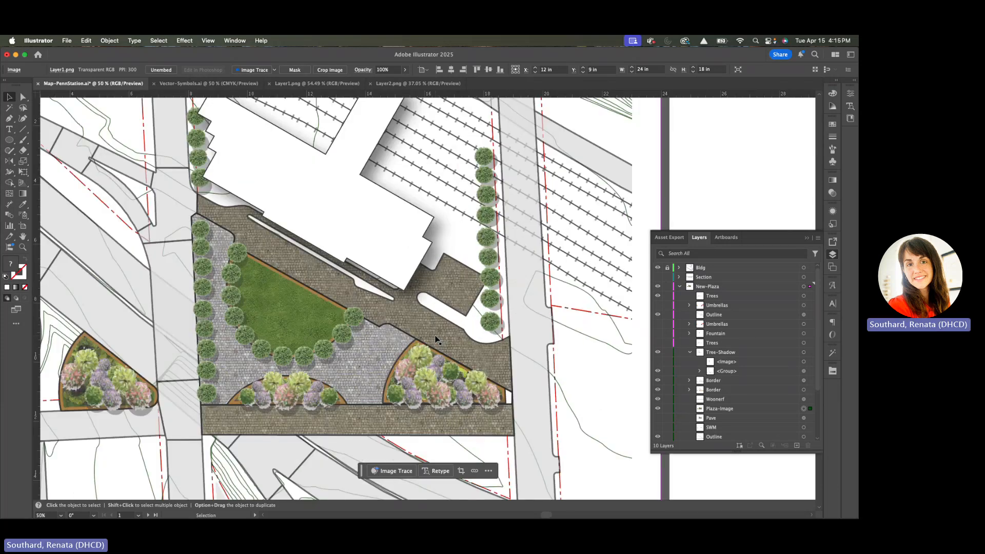
pyautogui.scroll(-1, 437, 340)
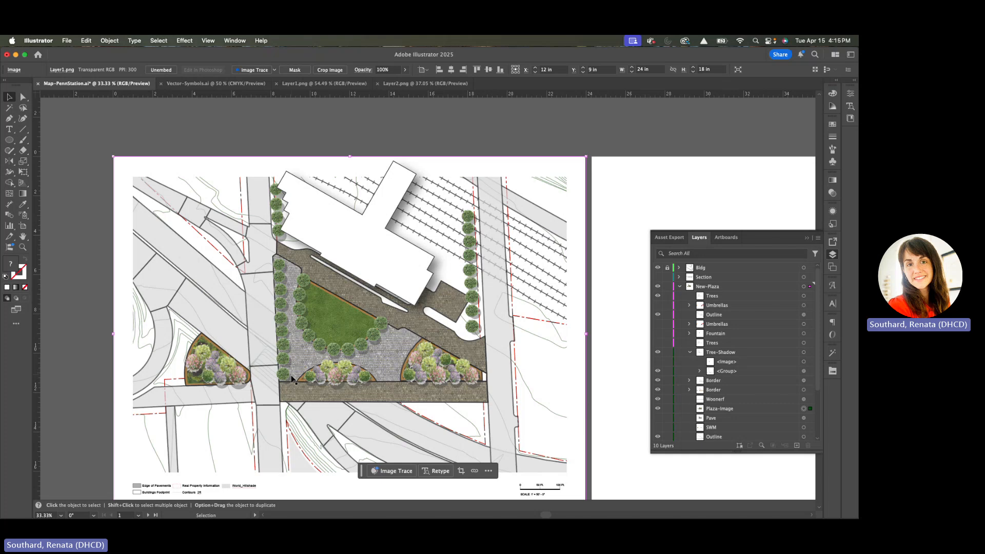
pyautogui.scroll(1, 292, 379)
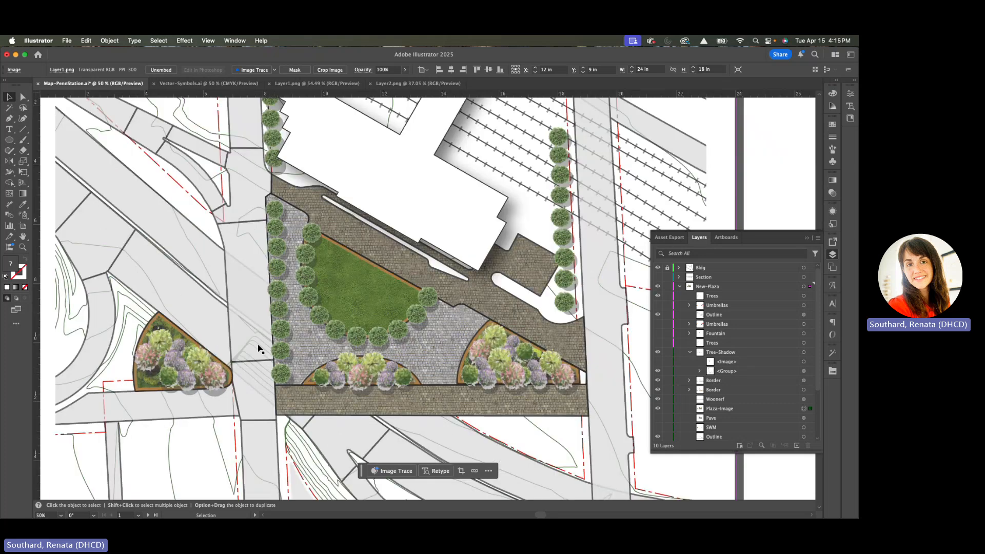
pyautogui.scroll(-1, 266, 359)
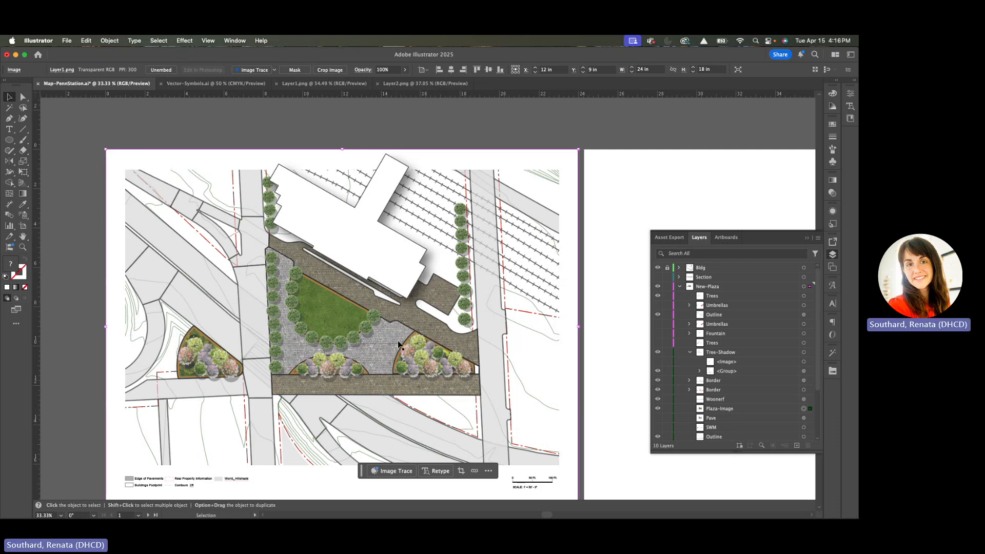
# Step: Show the Fountain sublayer and the Umbrellas sublayer directly above it in New-Plaza
pyautogui.scroll(3, 273, 311)
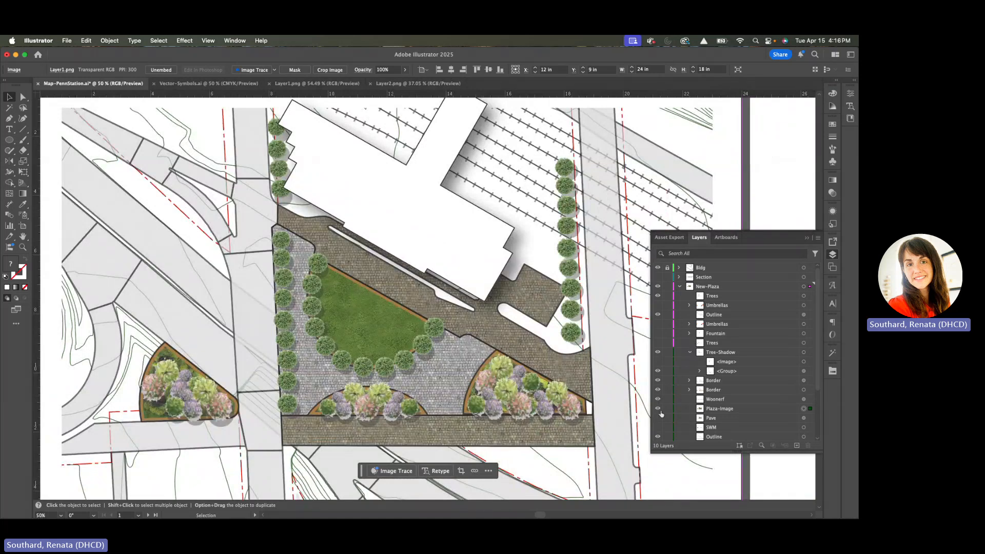
pyautogui.click(658, 333)
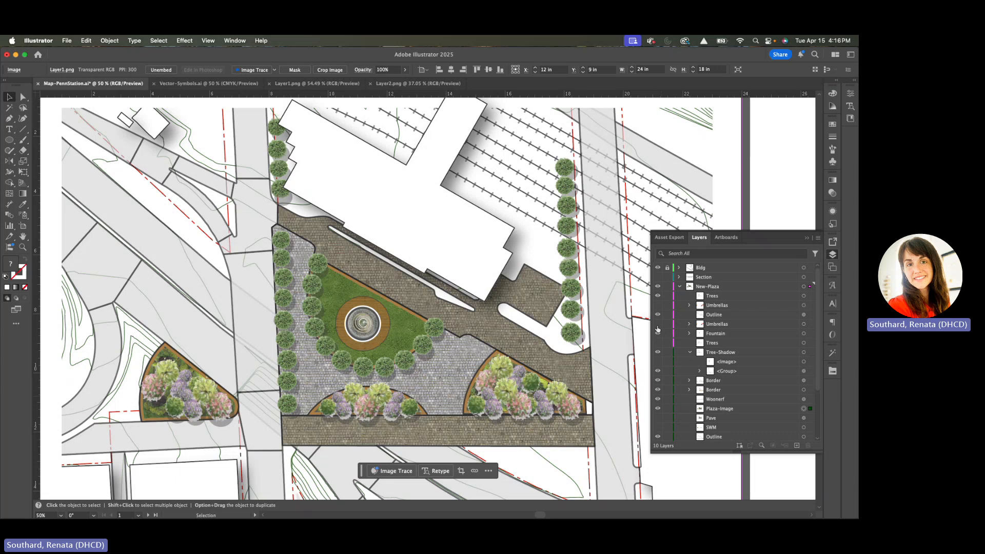
pyautogui.click(657, 324)
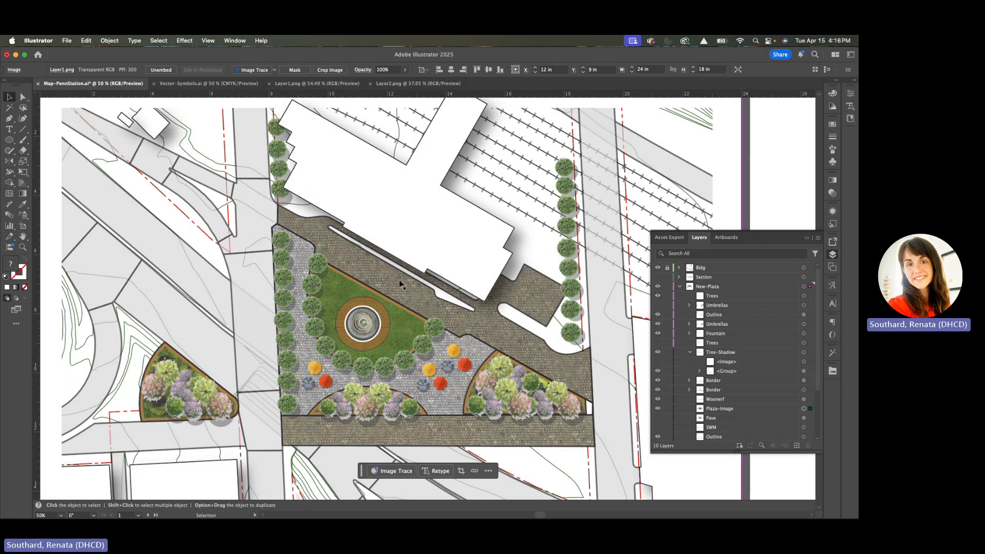